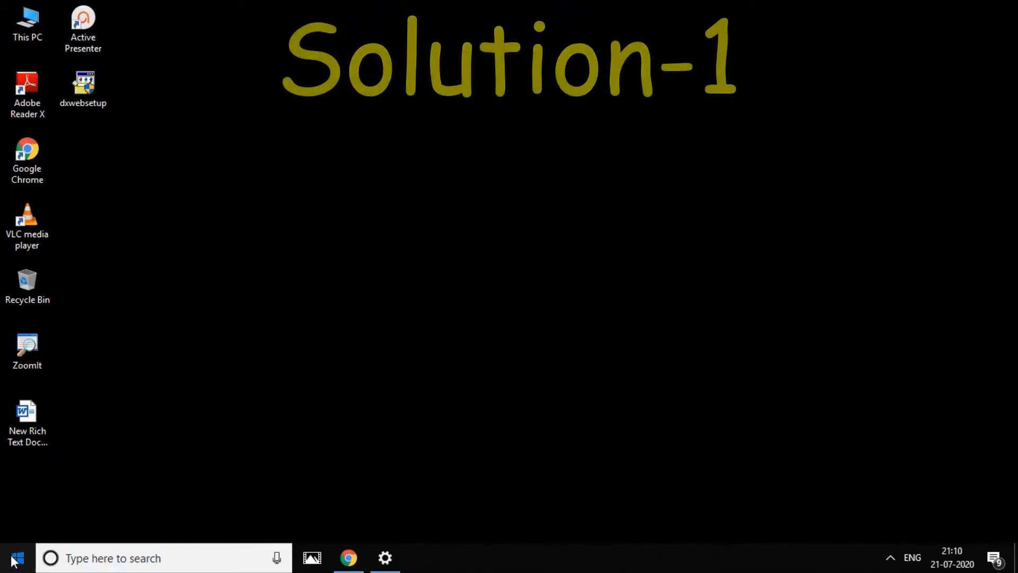
Open Settings on the Network & Internet Status page and mark the Network reset link.
{"action": "left_click", "coordinate": [26, 554]}
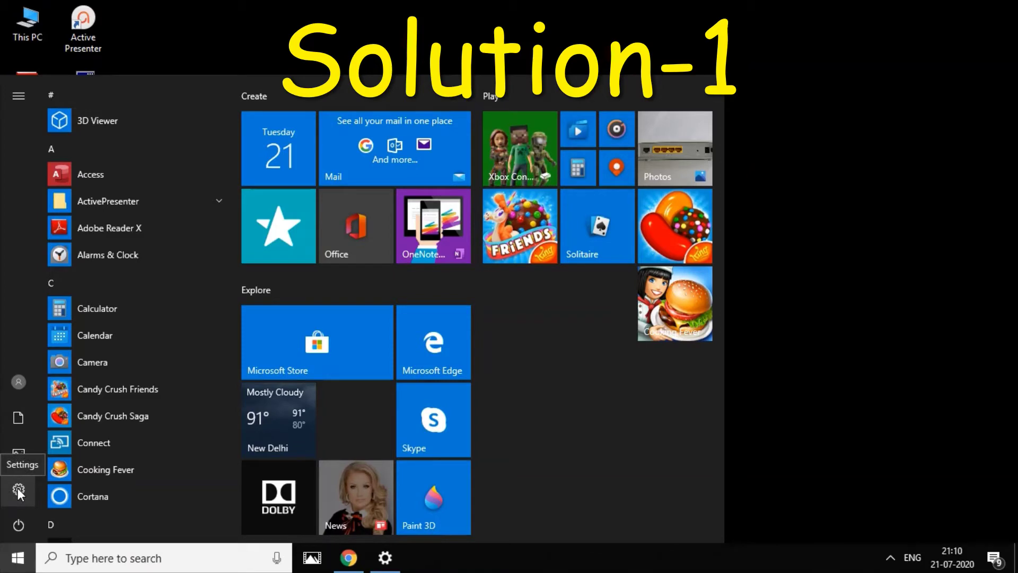
{"action": "left_click", "coordinate": [19, 493]}
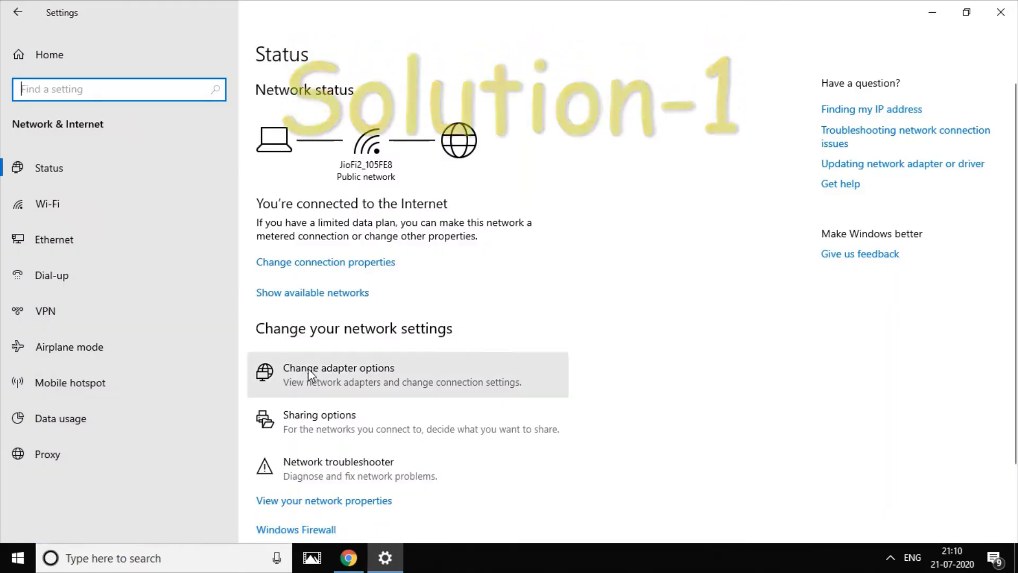
{"action": "scroll", "coordinate": [378, 264], "scroll_direction": "down", "scroll_amount": 2}
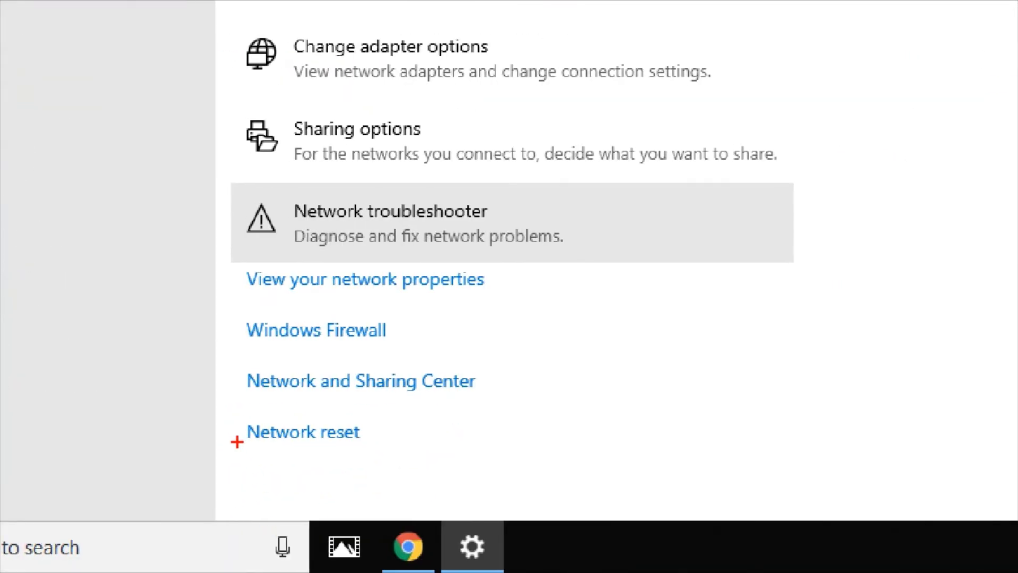
{"action": "left_click_drag", "start_coordinate": [183, 557], "coordinate": [231, 561]}
{"action": "left_click_drag", "start_coordinate": [295, 450], "coordinate": [377, 450]}
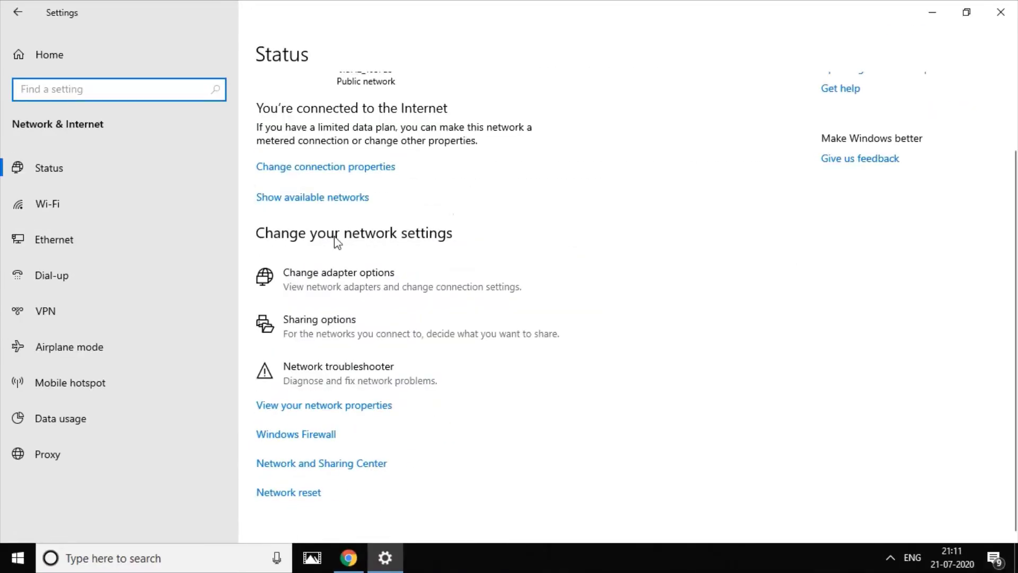
Open Network reset, mark its adapter-reinstall warning and Reset now button, then close Settings.
{"action": "left_click", "coordinate": [286, 493]}
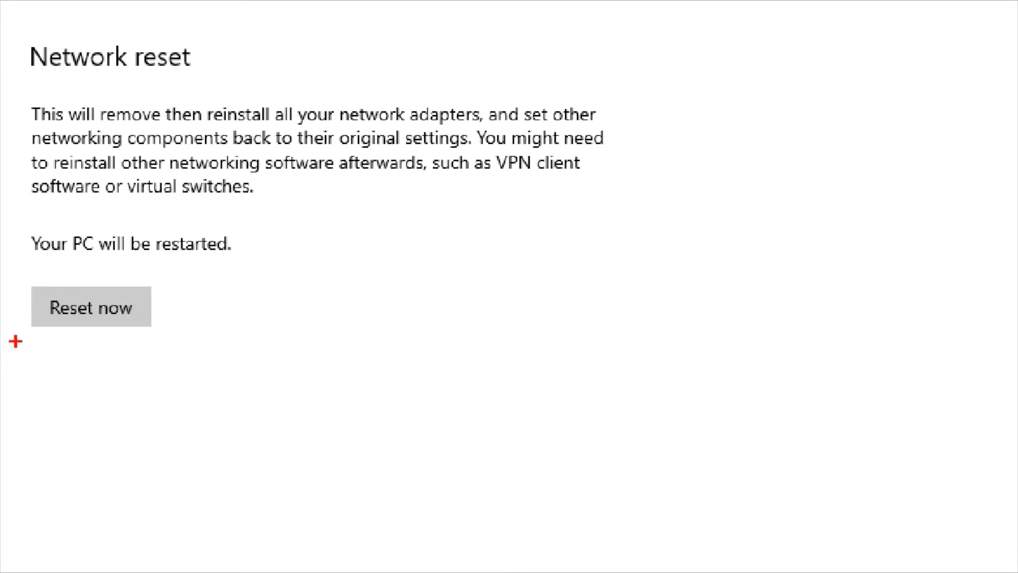
{"action": "left_click_drag", "start_coordinate": [10, 261], "coordinate": [58, 261]}
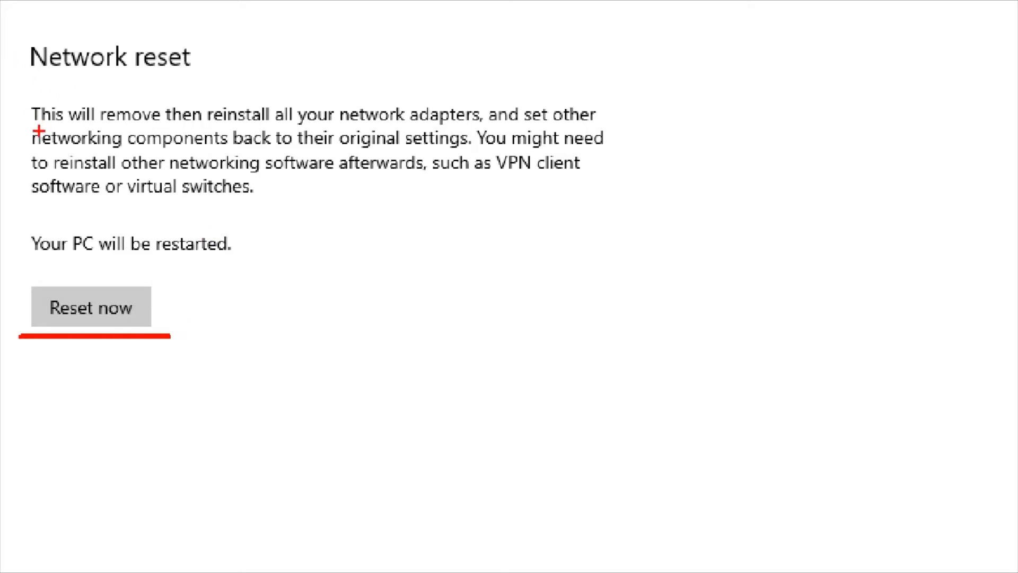
{"action": "left_click_drag", "start_coordinate": [38, 130], "coordinate": [595, 130]}
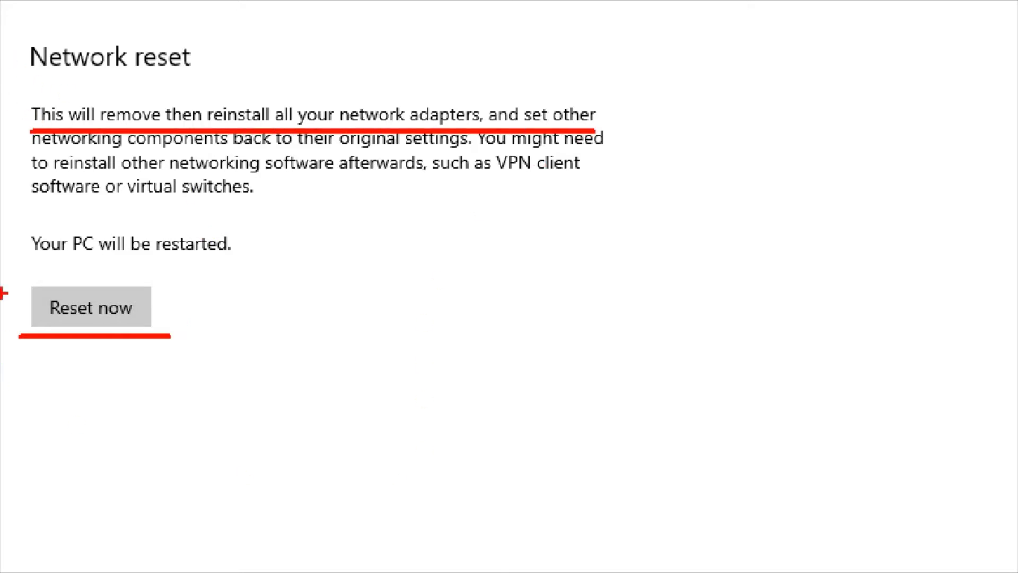
{"action": "left_click_drag", "start_coordinate": [22, 273], "coordinate": [23, 317]}
{"action": "left_click_drag", "start_coordinate": [165, 285], "coordinate": [172, 349]}
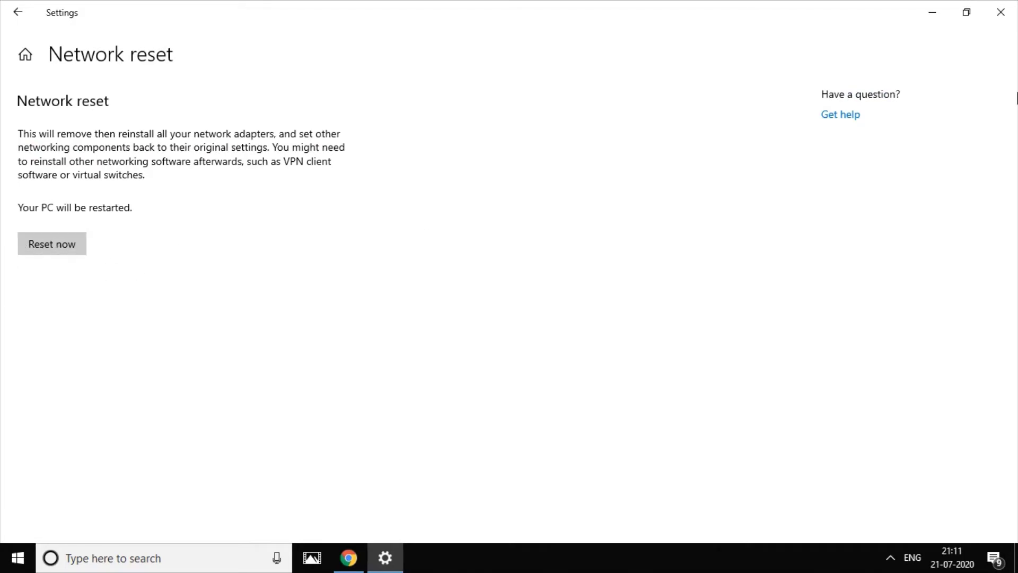
{"action": "left_click", "coordinate": [1001, 13]}
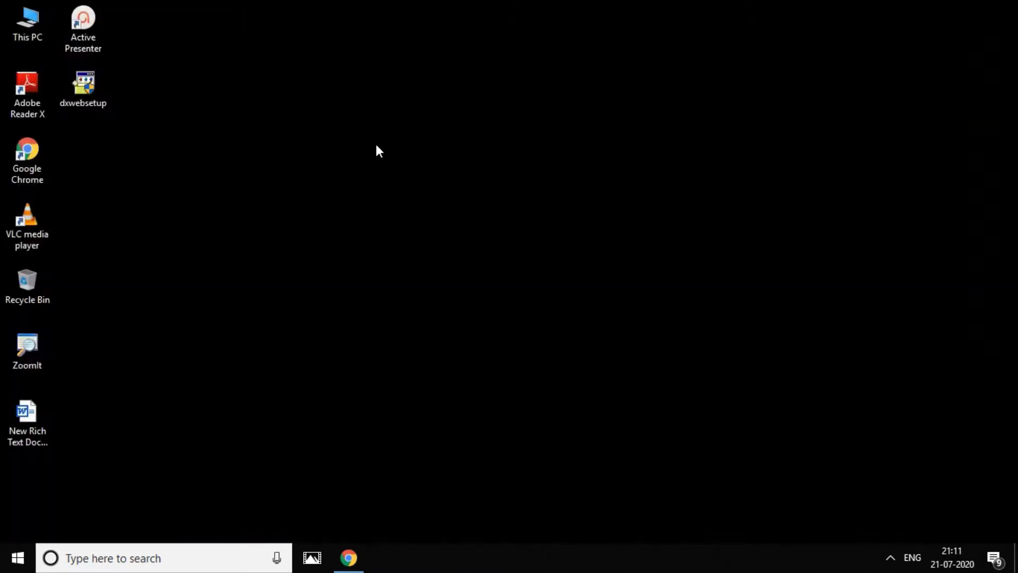
Refresh the desktop and launch Command Prompt as administrator from a 'cmd' search.
{"action": "right_click", "coordinate": [376, 147]}
{"action": "left_click", "coordinate": [406, 188]}
{"action": "left_click", "coordinate": [166, 558]}
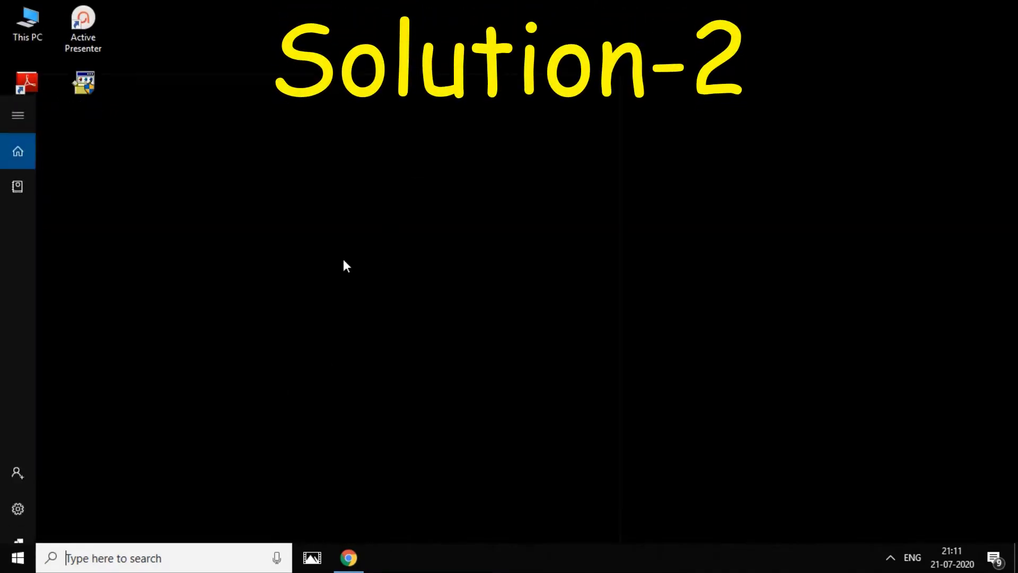
{"action": "type", "text": "cmd"}
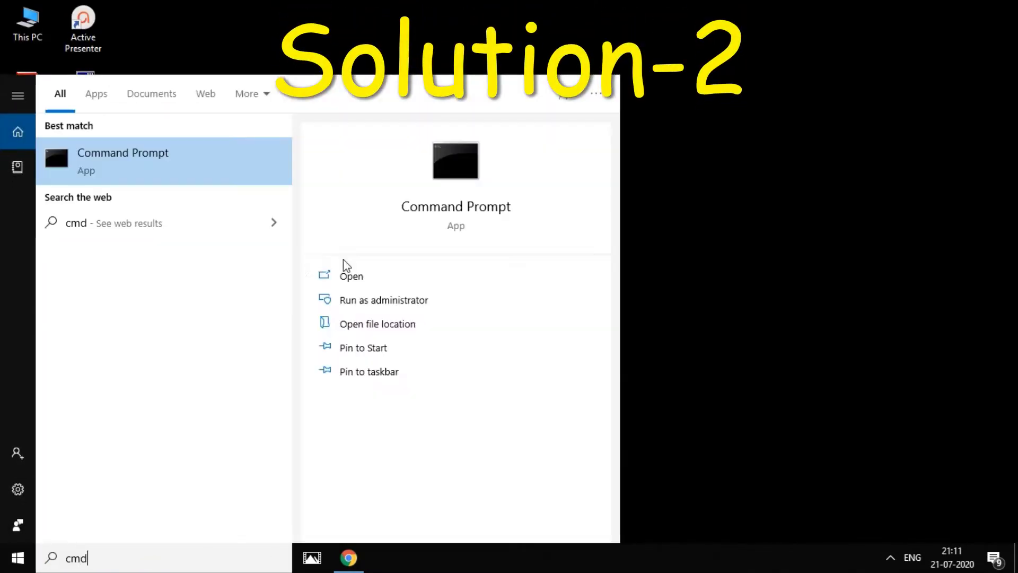
{"action": "right_click", "coordinate": [127, 149]}
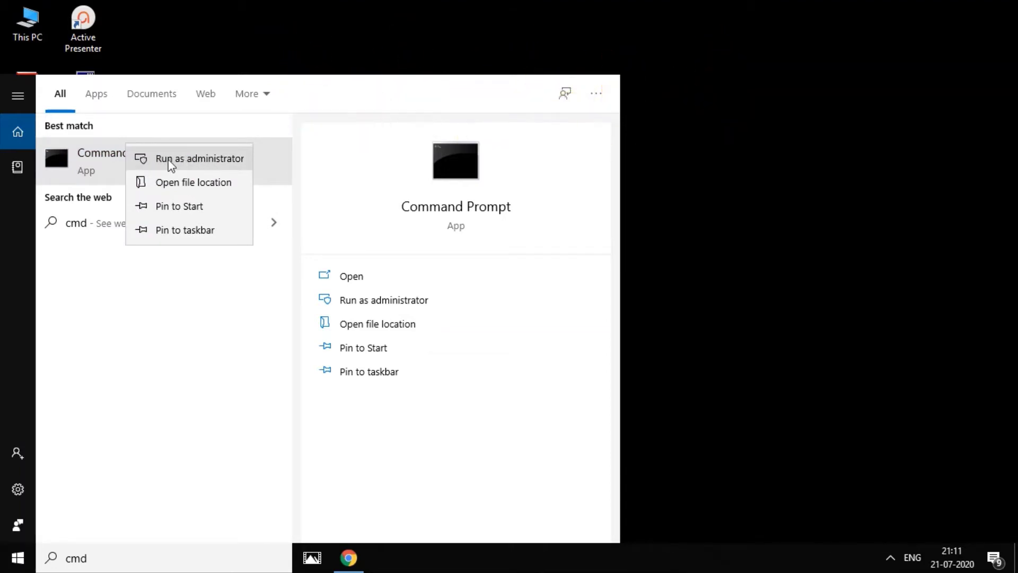
{"action": "left_click", "coordinate": [188, 157]}
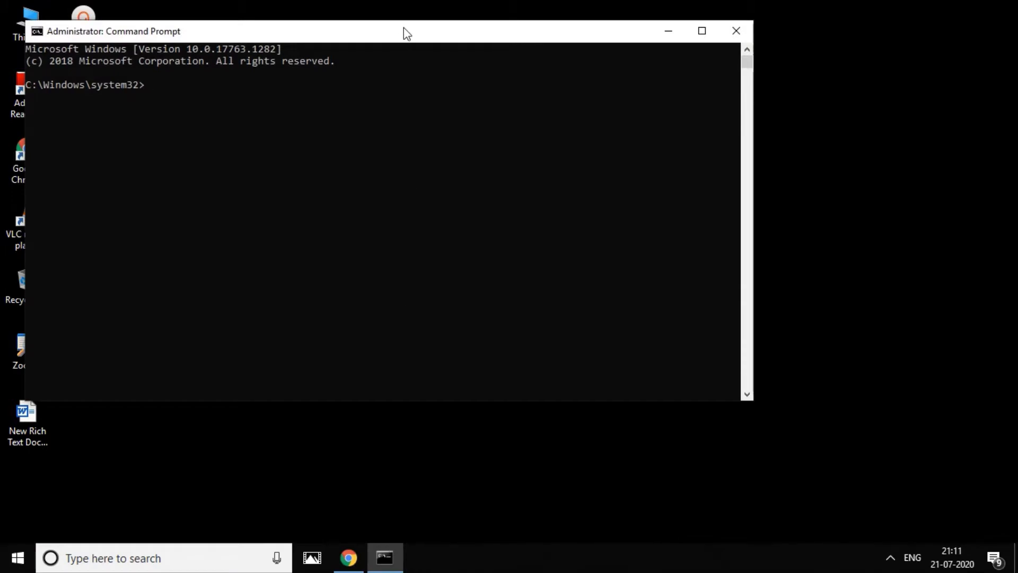
Run ipconfig /flushdns in the administrator console.
{"action": "left_click_drag", "start_coordinate": [407, 34], "coordinate": [484, 105]}
{"action": "left_click", "coordinate": [273, 173]}
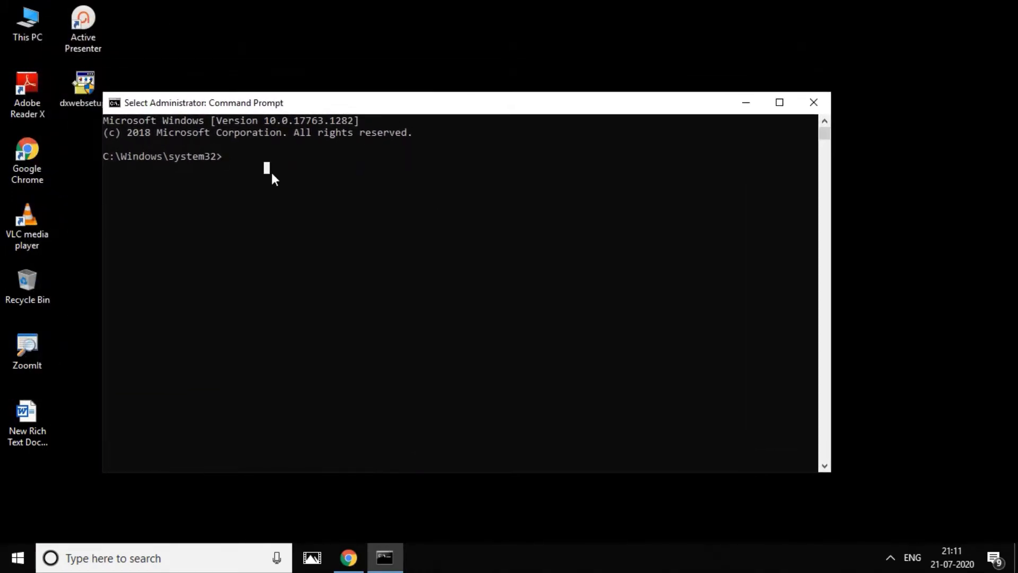
{"action": "left_click", "coordinate": [228, 157]}
{"action": "left_click_drag", "start_coordinate": [474, 144], "coordinate": [479, 151]}
{"action": "left_click", "coordinate": [399, 182]}
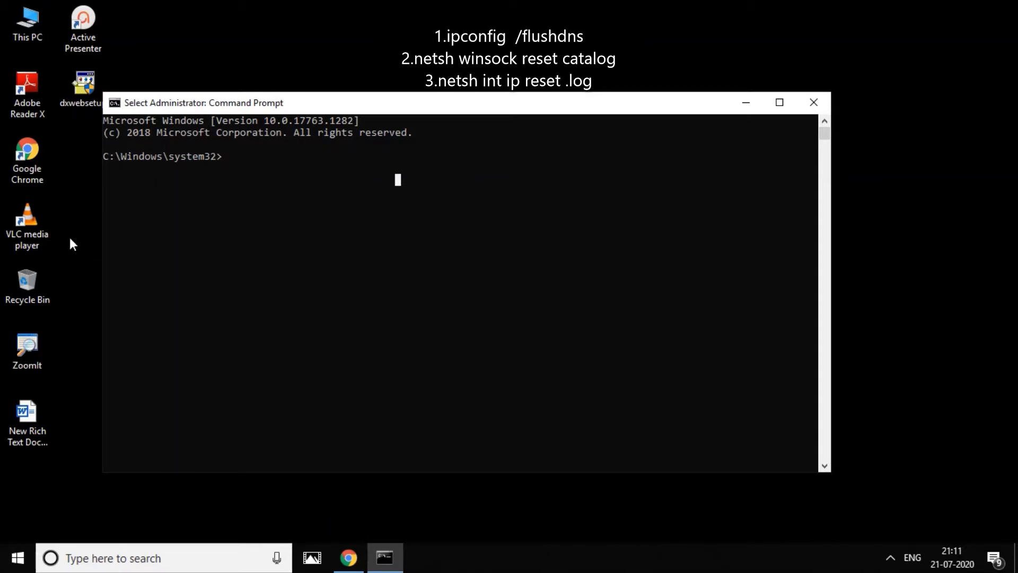
{"action": "type", "text": "i"}
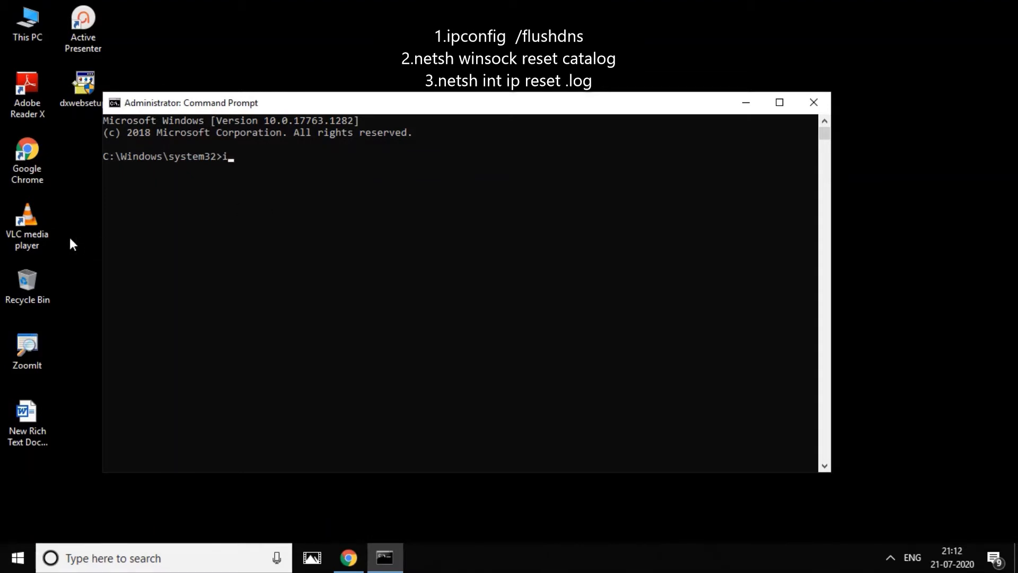
{"action": "type", "text": "pconfig /flushd"}
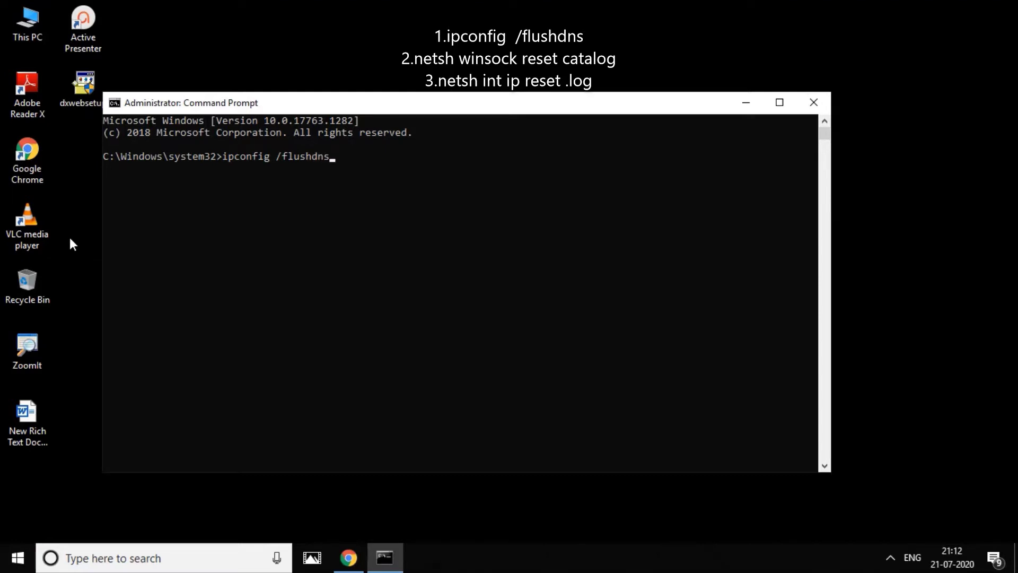
{"action": "type", "text": "ns"}
{"action": "key", "text": "Return"}
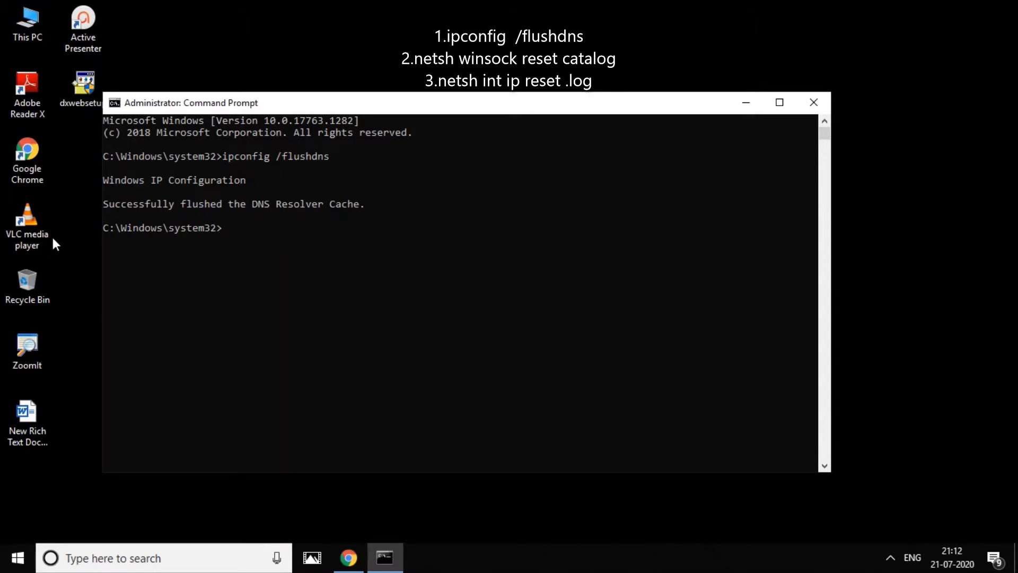
Zoom in and underline the command and its successful DNS flush message.
{"action": "key", "text": "ctrl+1"}
{"action": "left_click_drag", "start_coordinate": [396, 145], "coordinate": [591, 143]}
{"action": "left_click_drag", "start_coordinate": [190, 192], "coordinate": [422, 192]}
{"action": "left_click_drag", "start_coordinate": [188, 230], "coordinate": [627, 230]}
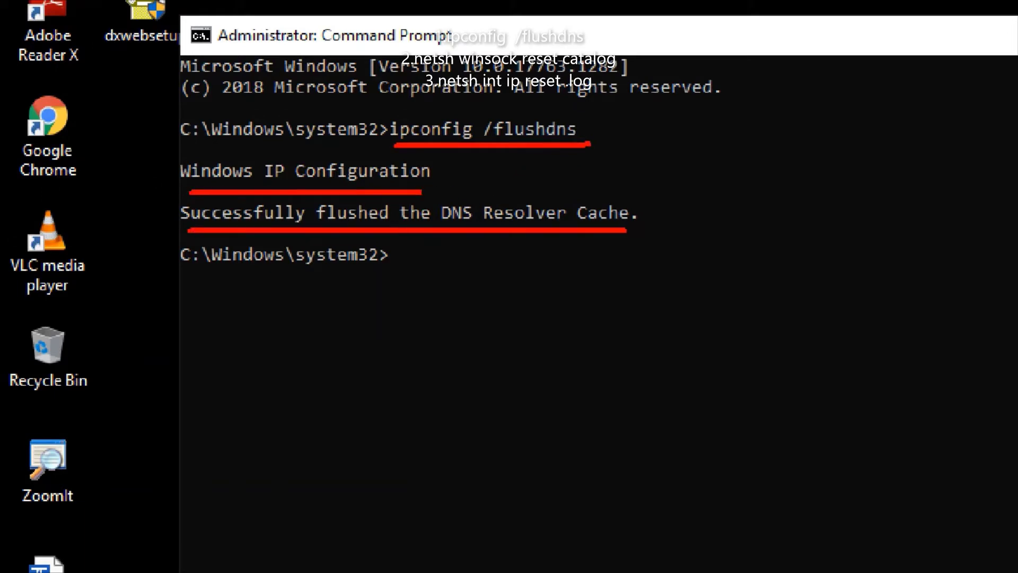
{"action": "key", "text": "Escape"}
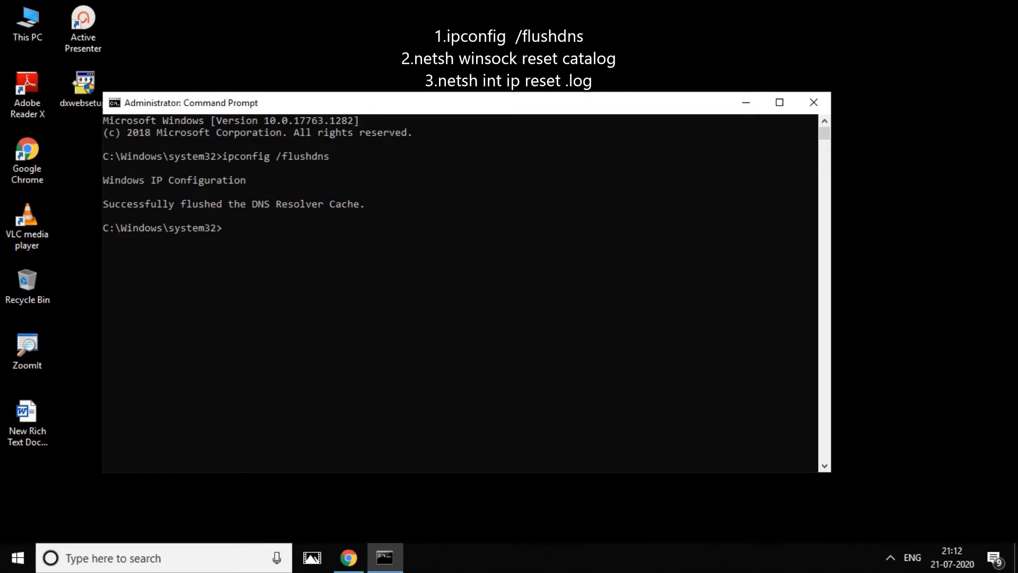
Run netsh winsock reset catalog and underline its success and restart-required messages.
{"action": "type", "text": "netsh winsock"}
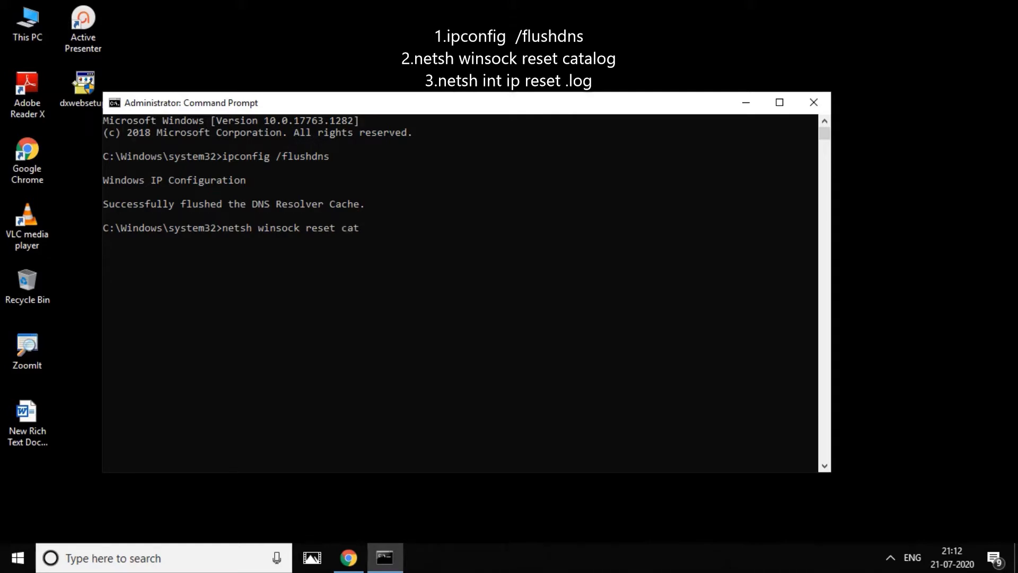
{"action": "type", "text": "reset catalog"}
{"action": "key", "text": "Return"}
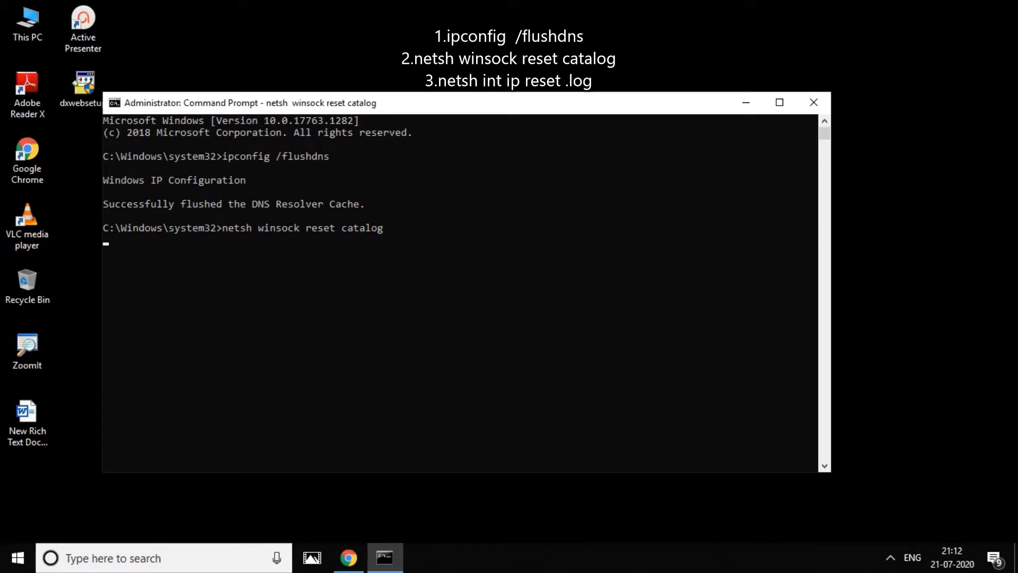
{"action": "key", "text": "ctrl+1"}
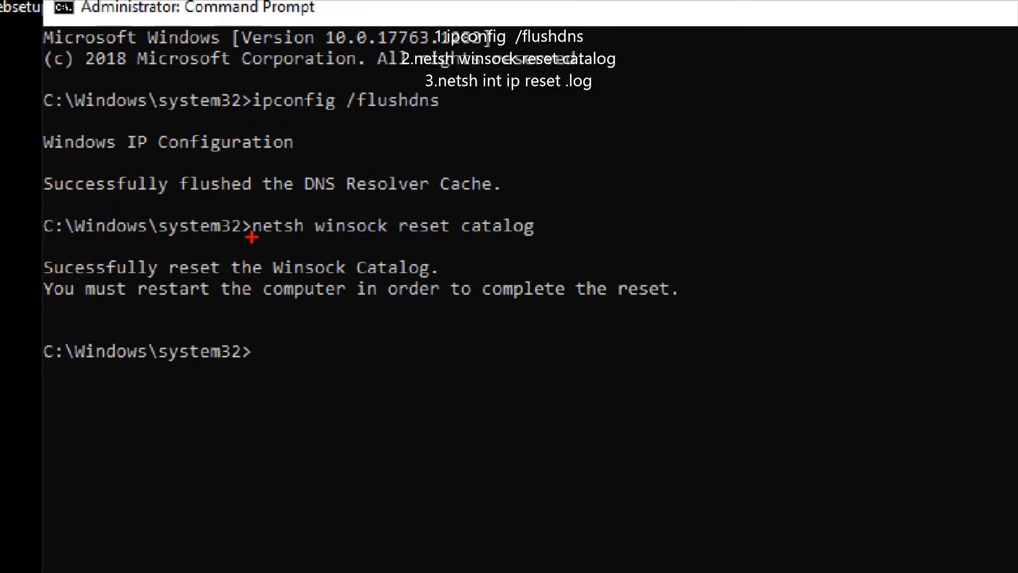
{"action": "left_click_drag", "start_coordinate": [253, 237], "coordinate": [538, 237]}
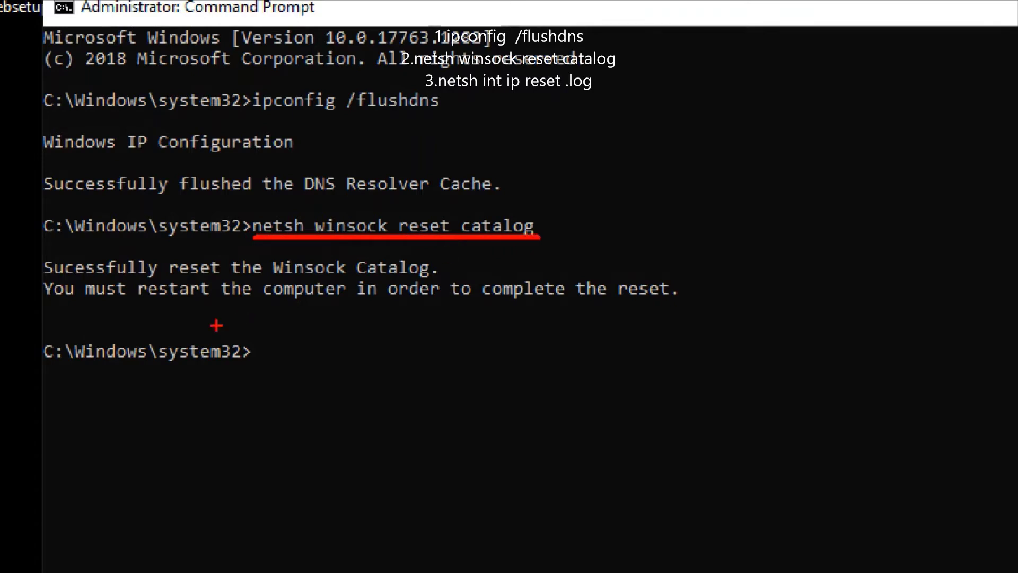
{"action": "left_click_drag", "start_coordinate": [48, 281], "coordinate": [439, 279]}
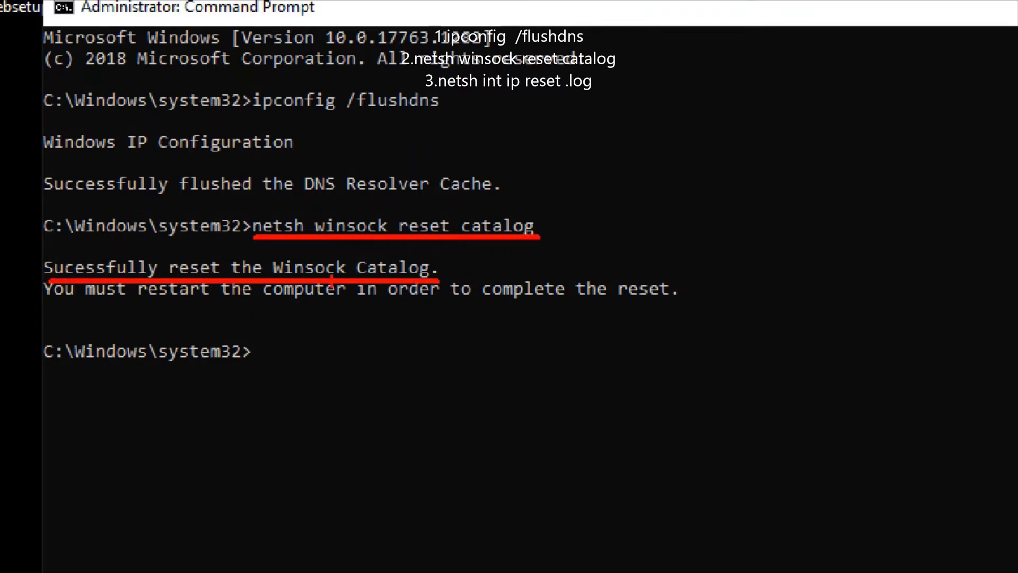
{"action": "left_click_drag", "start_coordinate": [48, 303], "coordinate": [680, 303]}
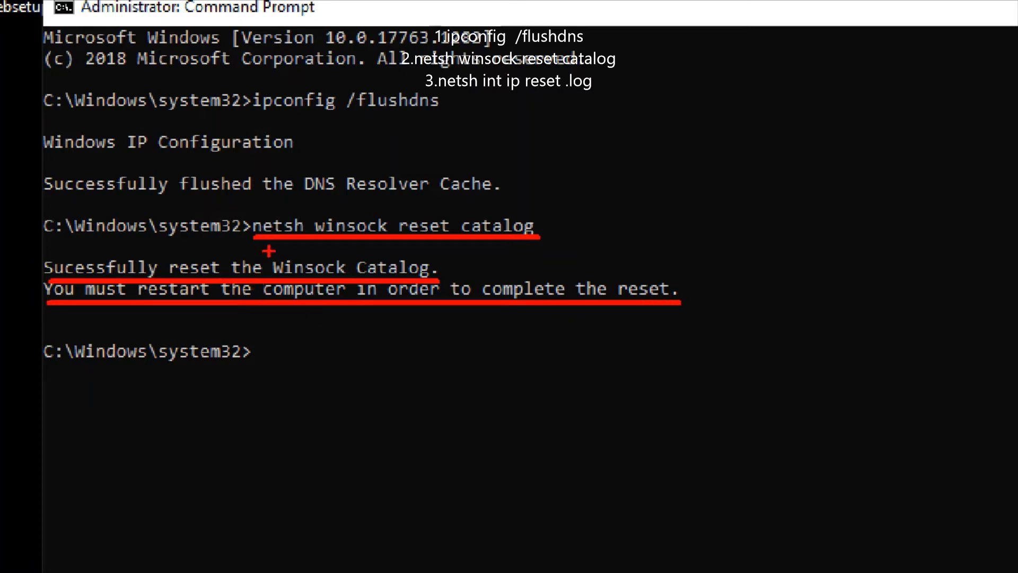
{"action": "key", "text": "Escape"}
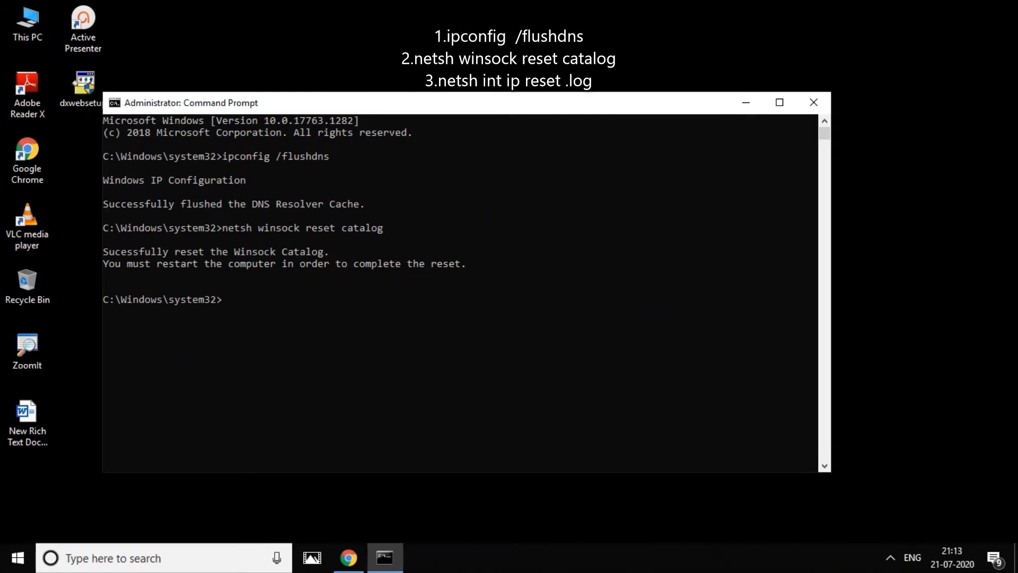
Run netsh int ip reset in the administrator console and check its output.
{"action": "type", "text": "netsh int ip reset .log"}
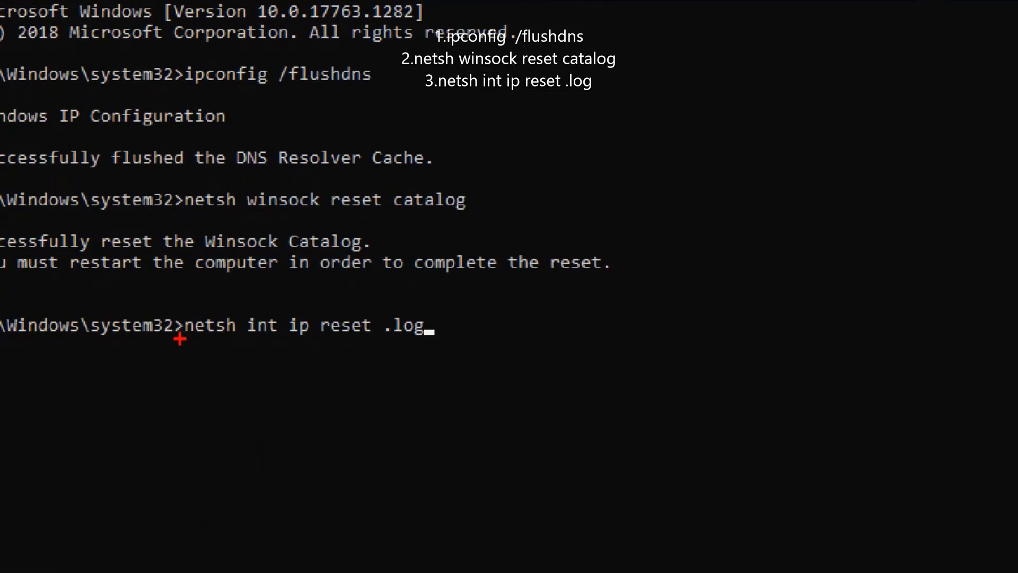
{"action": "mouse_move", "coordinate": [178, 339]}
{"action": "left_mouse_down"}
{"action": "mouse_move", "coordinate": [432, 340]}
{"action": "mouse_move", "coordinate": [418, 341]}
{"action": "left_mouse_up"}
{"action": "key", "text": "Escape"}
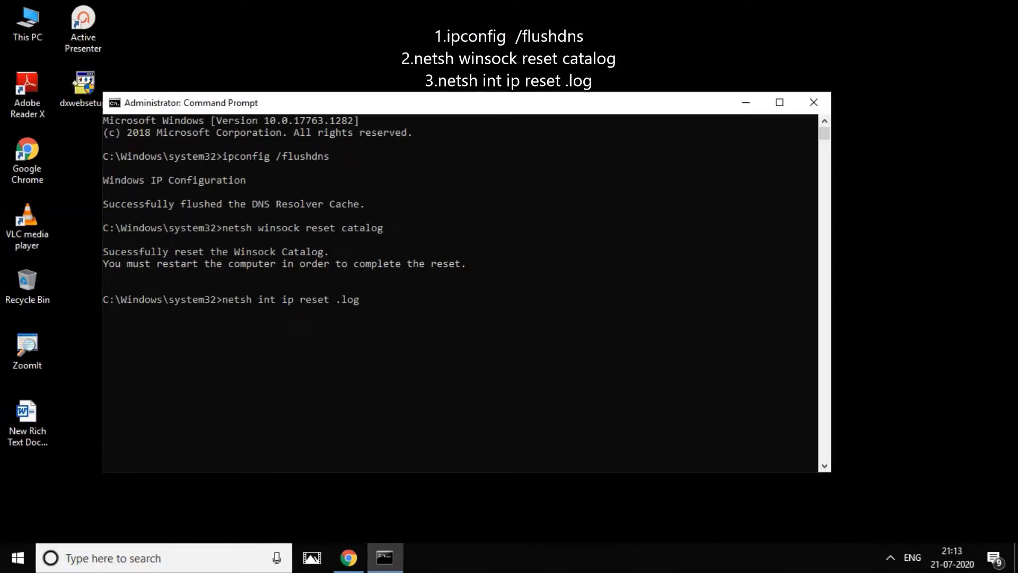
{"action": "key", "text": "Return"}
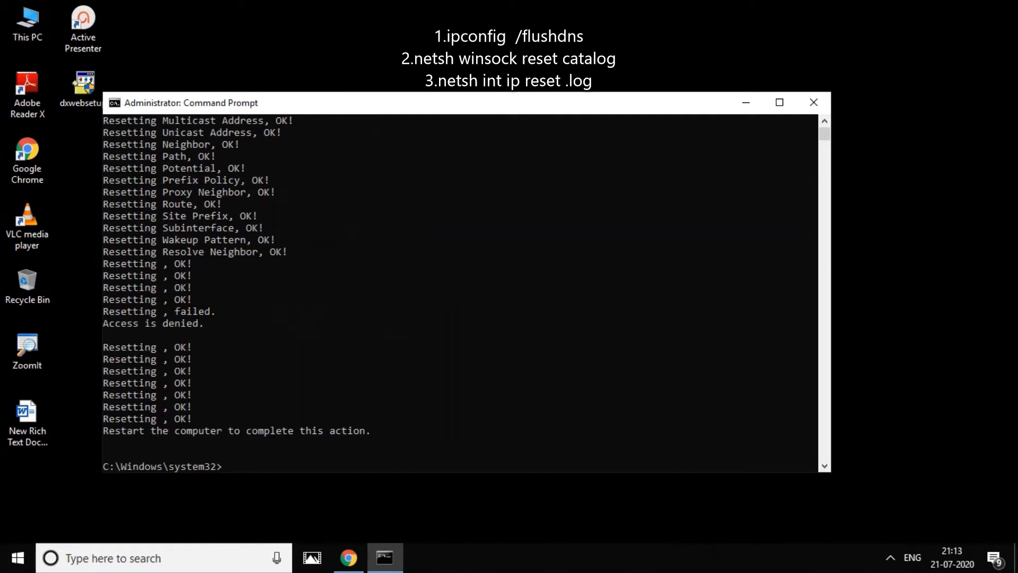
{"action": "scroll", "coordinate": [461, 293], "scroll_direction": "up", "scroll_amount": 4}
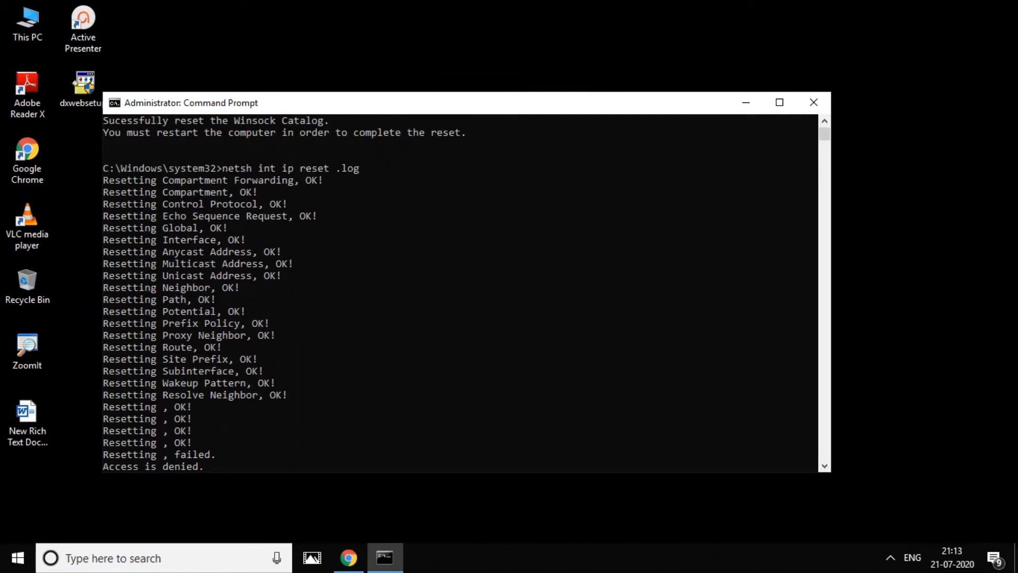
{"action": "scroll", "coordinate": [460, 293], "scroll_direction": "down", "scroll_amount": 5}
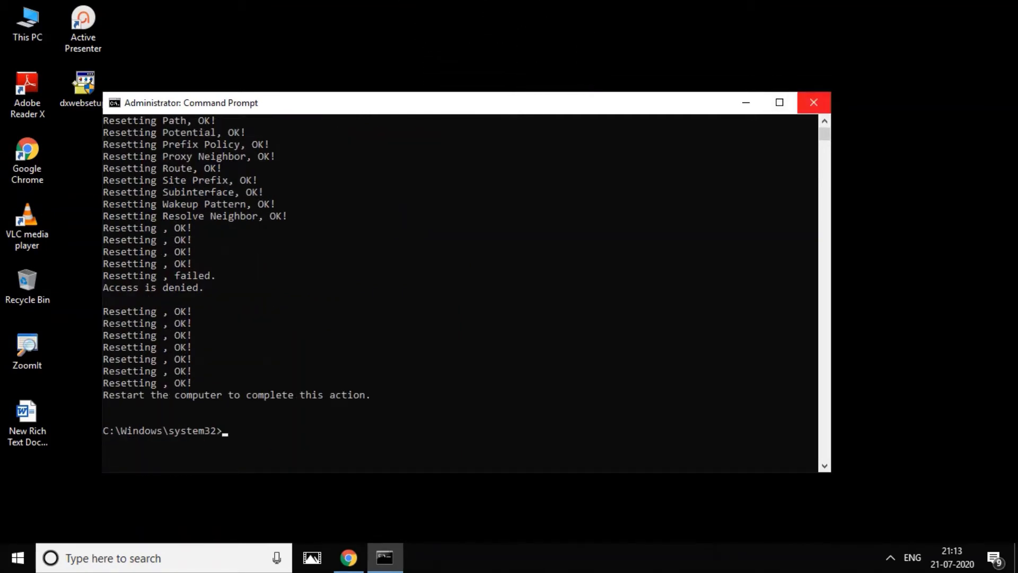
Close Command Prompt and refresh the desktop.
{"action": "left_click", "coordinate": [814, 103]}
{"action": "right_click", "coordinate": [371, 147]}
{"action": "left_click", "coordinate": [409, 187]}
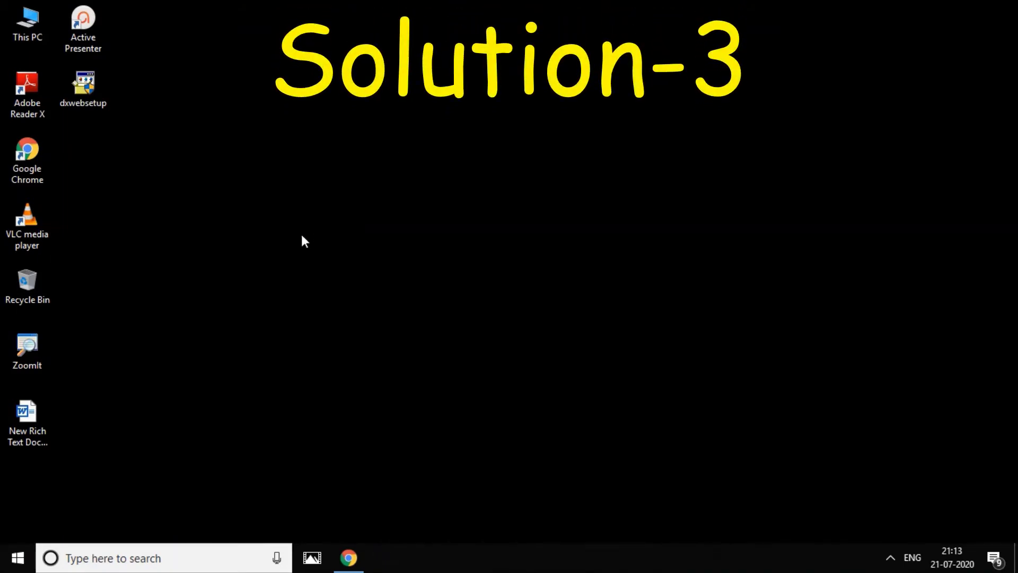
From Network & Internet settings, open the Network and Sharing Center and mark the active network.
{"action": "left_click", "coordinate": [17, 557]}
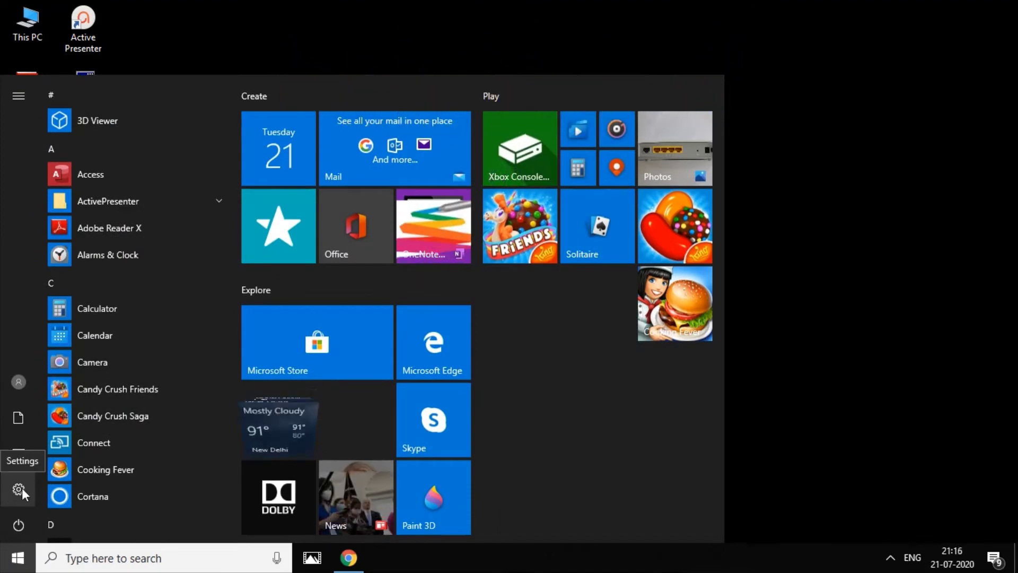
{"action": "left_click", "coordinate": [20, 489]}
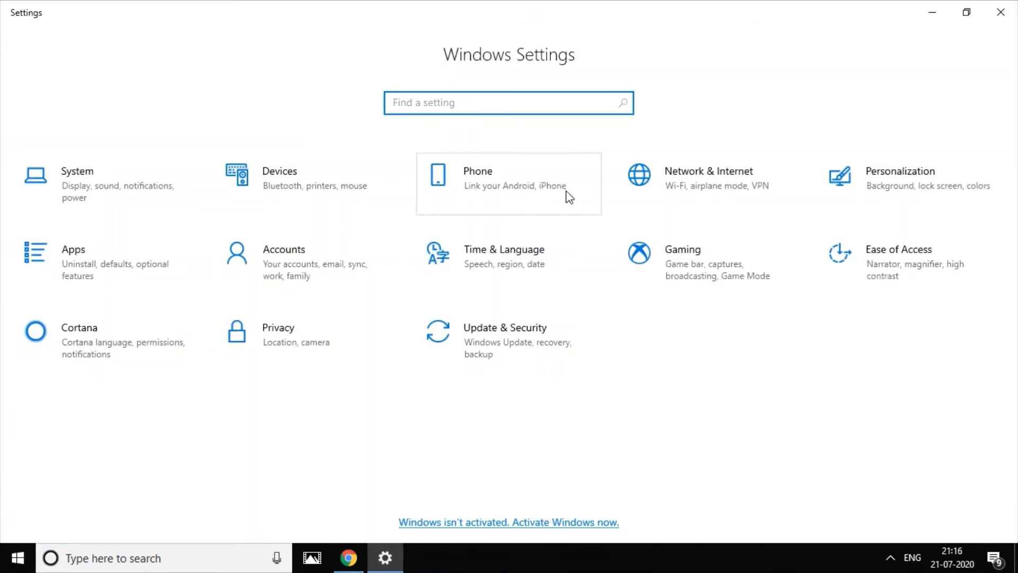
{"action": "left_click", "coordinate": [697, 182]}
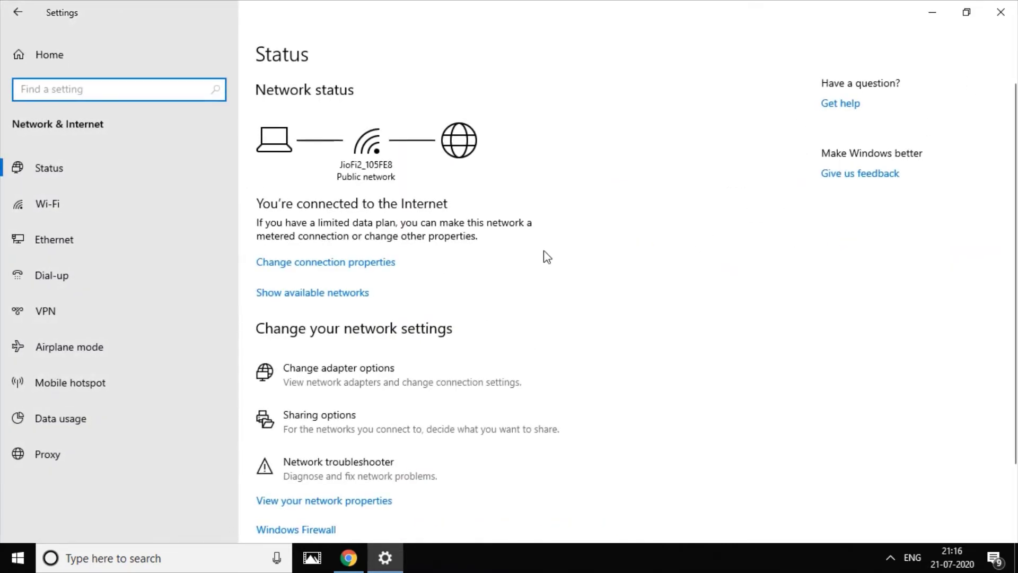
{"action": "scroll", "coordinate": [393, 343], "scroll_direction": "down", "scroll_amount": 3}
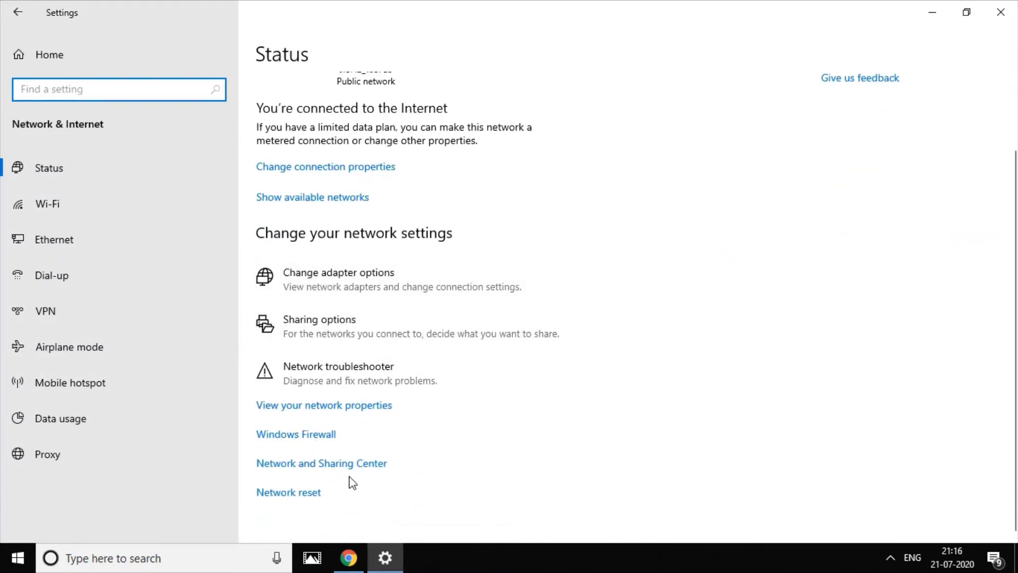
{"action": "left_click_drag", "start_coordinate": [250, 475], "coordinate": [466, 475]}
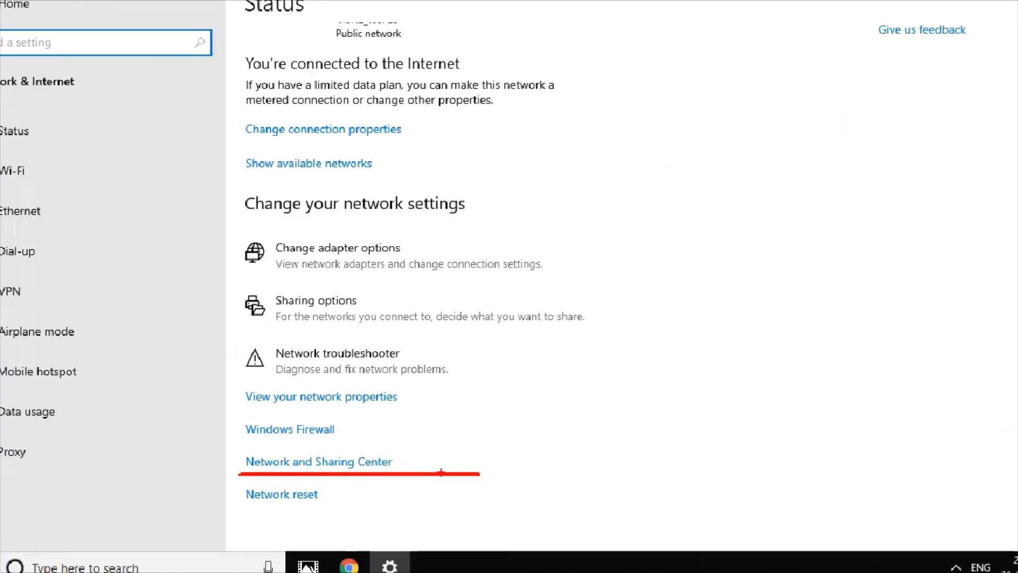
{"action": "left_click", "coordinate": [353, 471]}
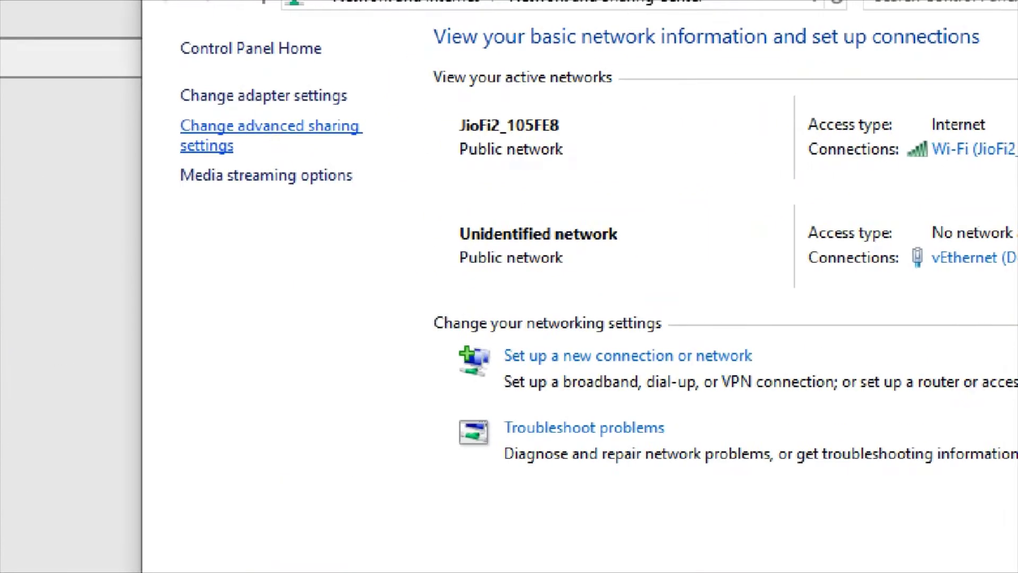
{"action": "left_click_drag", "start_coordinate": [220, 144], "coordinate": [291, 143]}
{"action": "left_click_drag", "start_coordinate": [312, 142], "coordinate": [349, 143]}
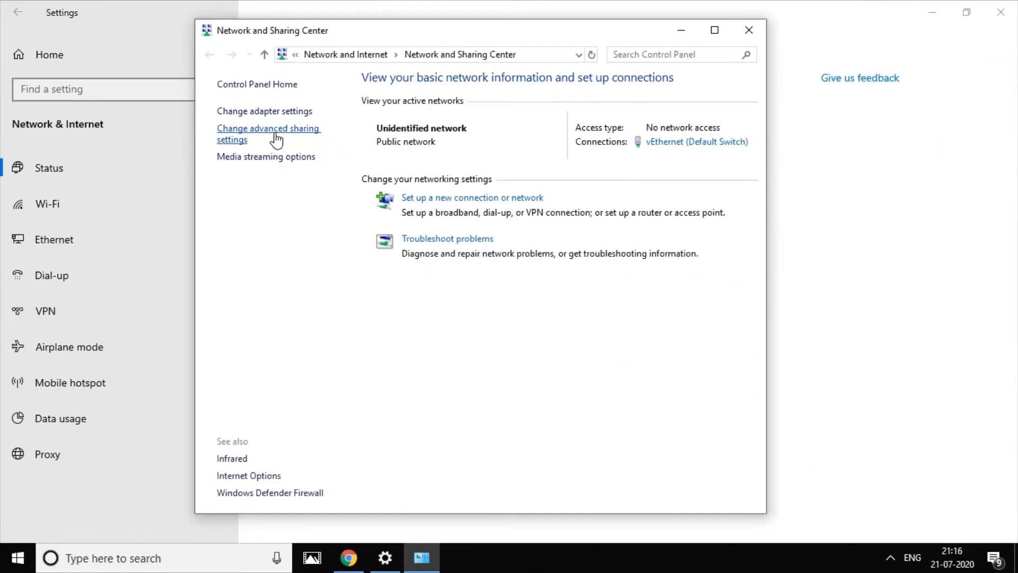
Open advanced sharing settings, review the Private profile's discovery and sharing, then expand Guest or Public.
{"action": "left_click", "coordinate": [277, 138]}
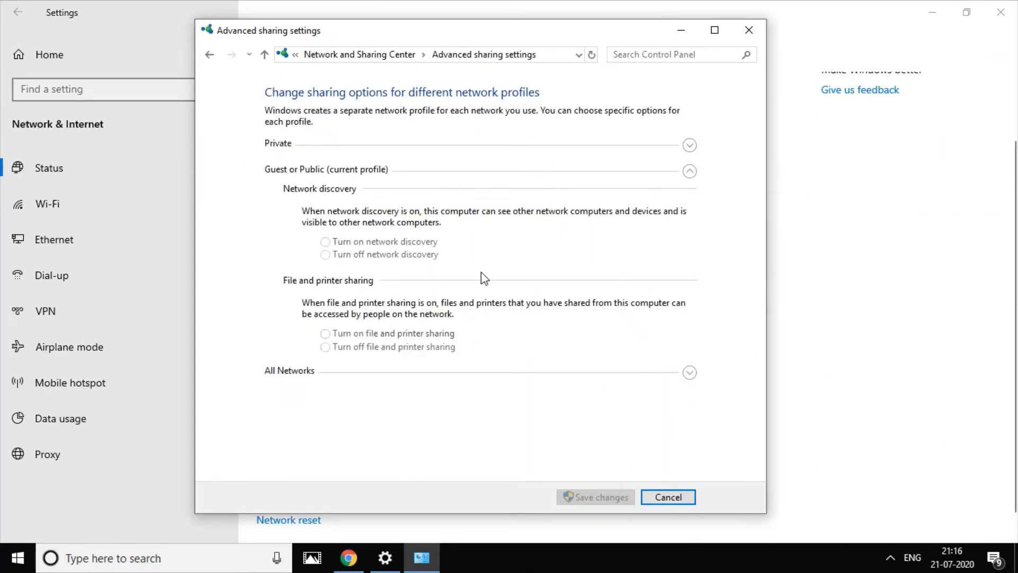
{"action": "left_click", "coordinate": [690, 145]}
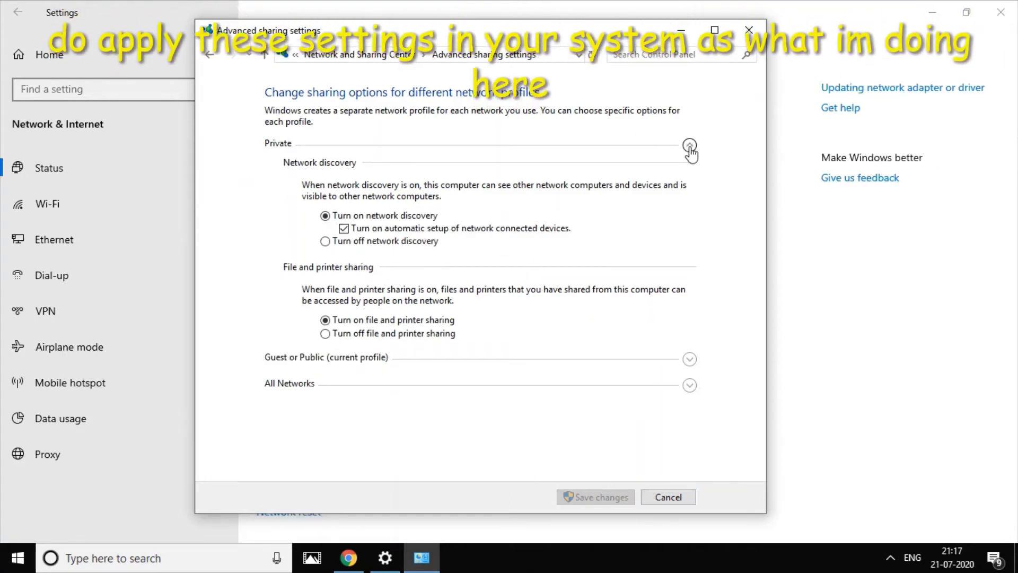
{"action": "left_click", "coordinate": [689, 146]}
{"action": "left_click", "coordinate": [689, 145]}
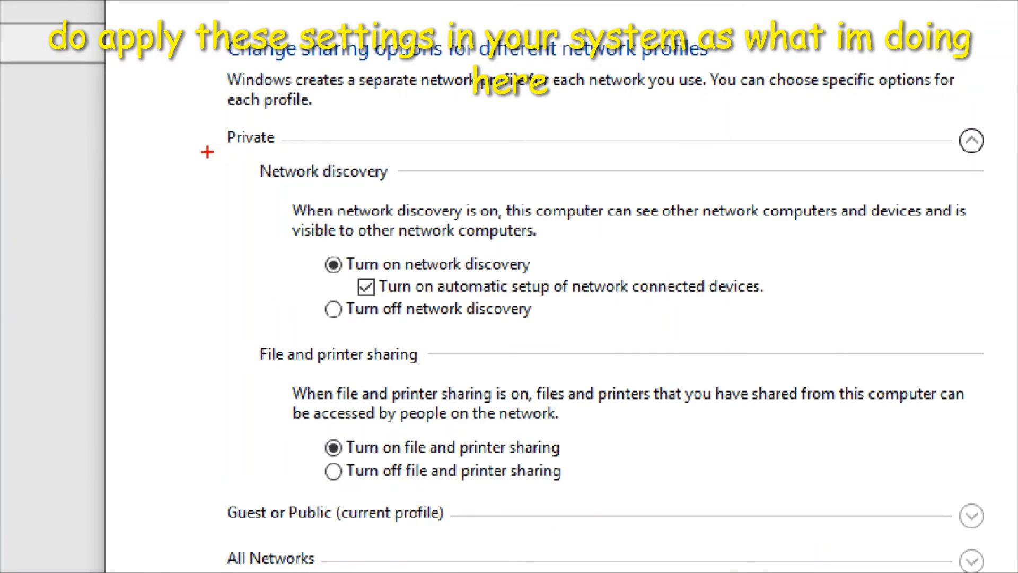
{"action": "left_click_drag", "start_coordinate": [206, 152], "coordinate": [409, 153]}
{"action": "left_click_drag", "start_coordinate": [351, 275], "coordinate": [570, 275]}
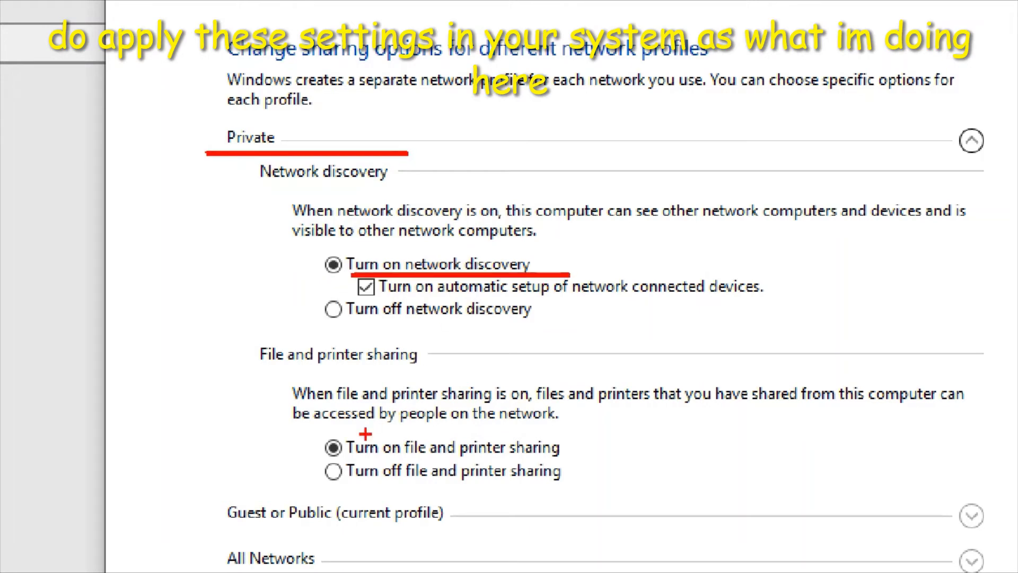
{"action": "left_click_drag", "start_coordinate": [349, 463], "coordinate": [589, 462]}
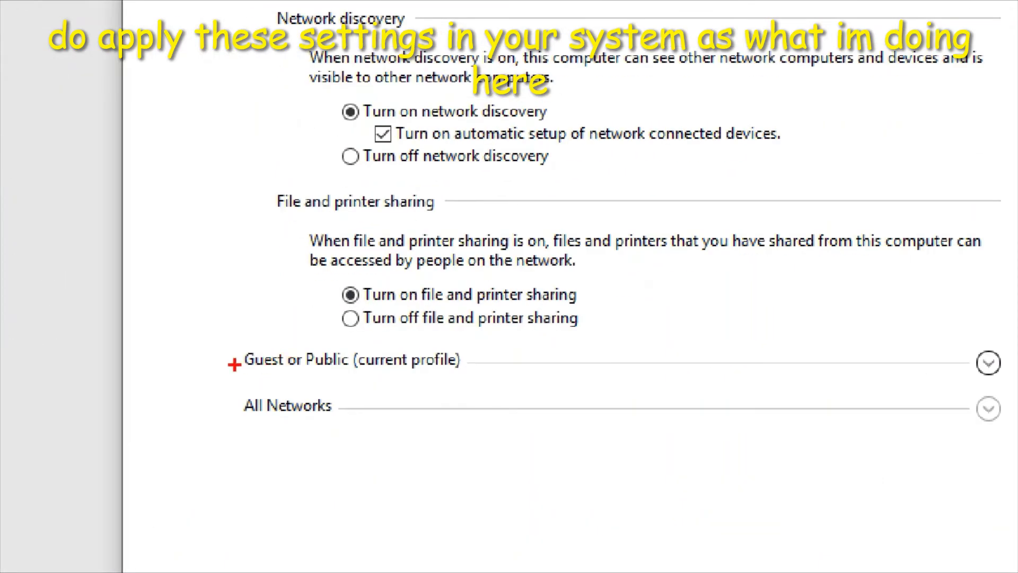
{"action": "left_click_drag", "start_coordinate": [256, 366], "coordinate": [468, 367]}
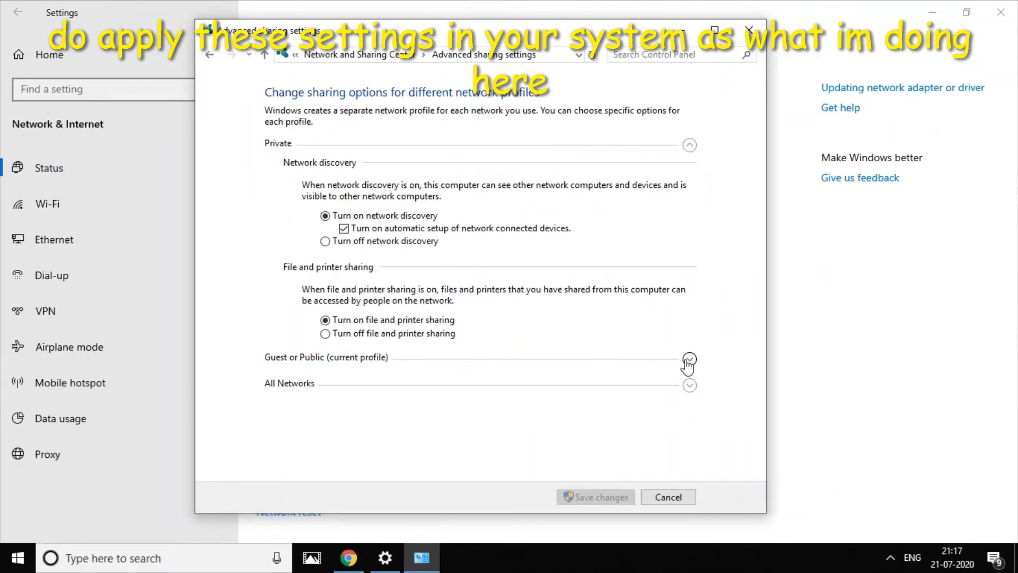
{"action": "left_click", "coordinate": [689, 359]}
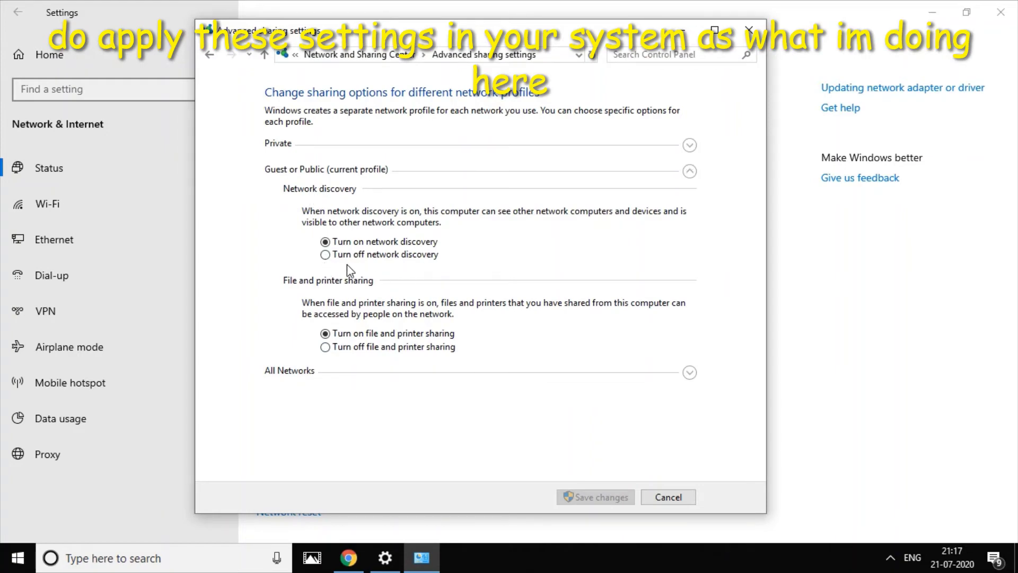
Select Turn off network discovery under Guest or Public and mark the sharing options.
{"action": "left_click", "coordinate": [326, 255]}
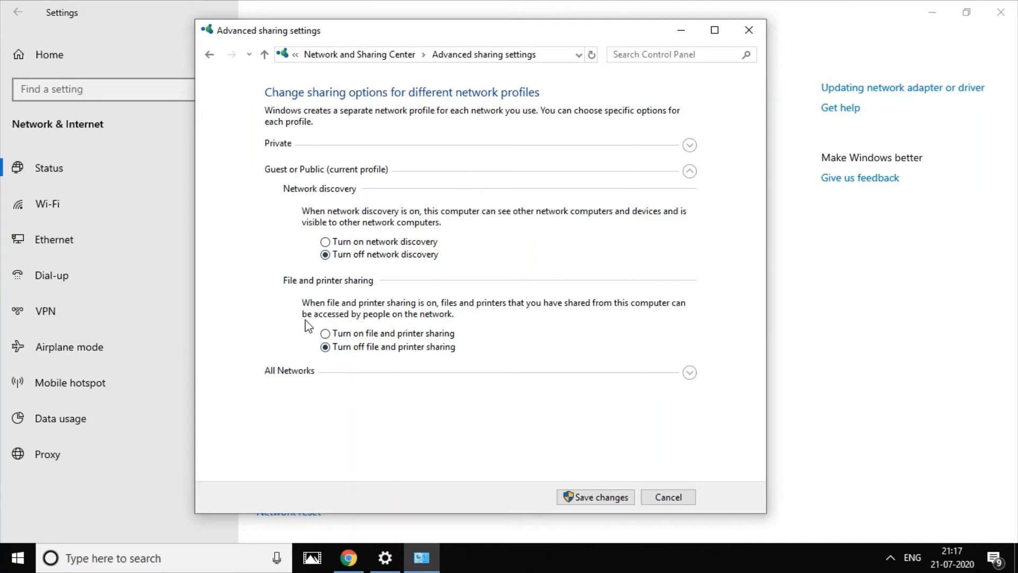
{"action": "left_click_drag", "start_coordinate": [264, 178], "coordinate": [413, 180]}
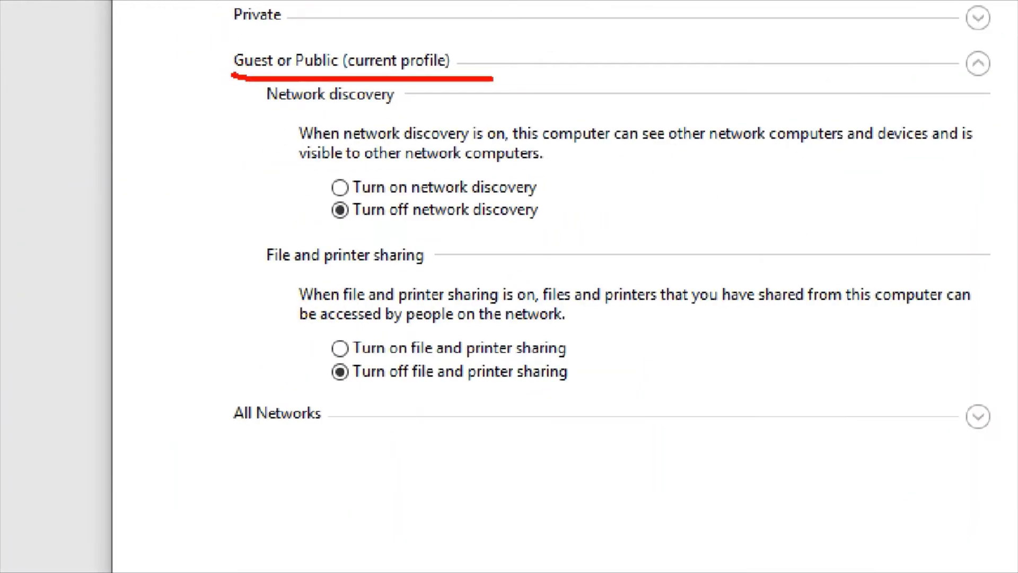
{"action": "left_click_drag", "start_coordinate": [493, 78], "coordinate": [581, 78]}
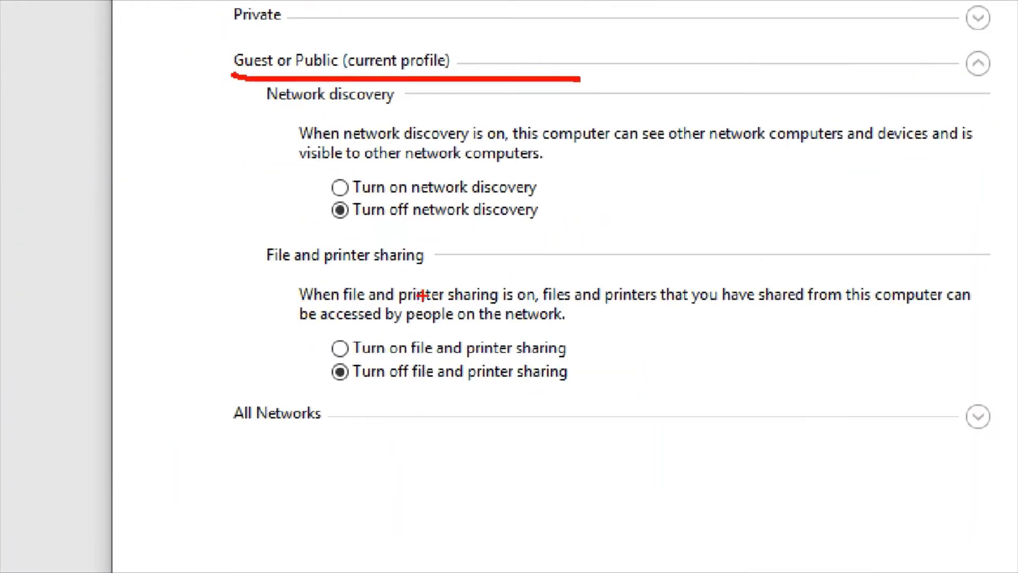
{"action": "left_click_drag", "start_coordinate": [352, 222], "coordinate": [679, 224]}
{"action": "left_click_drag", "start_coordinate": [341, 393], "coordinate": [647, 393]}
{"action": "key", "text": "Escape"}
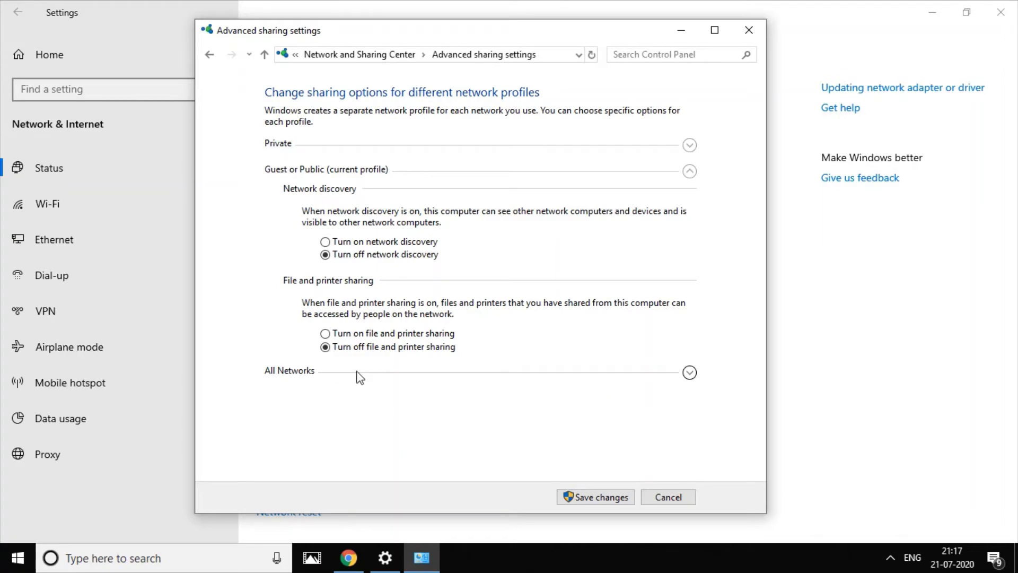
Expand the All Networks section and mark its sharing options.
{"action": "left_click", "coordinate": [689, 373]}
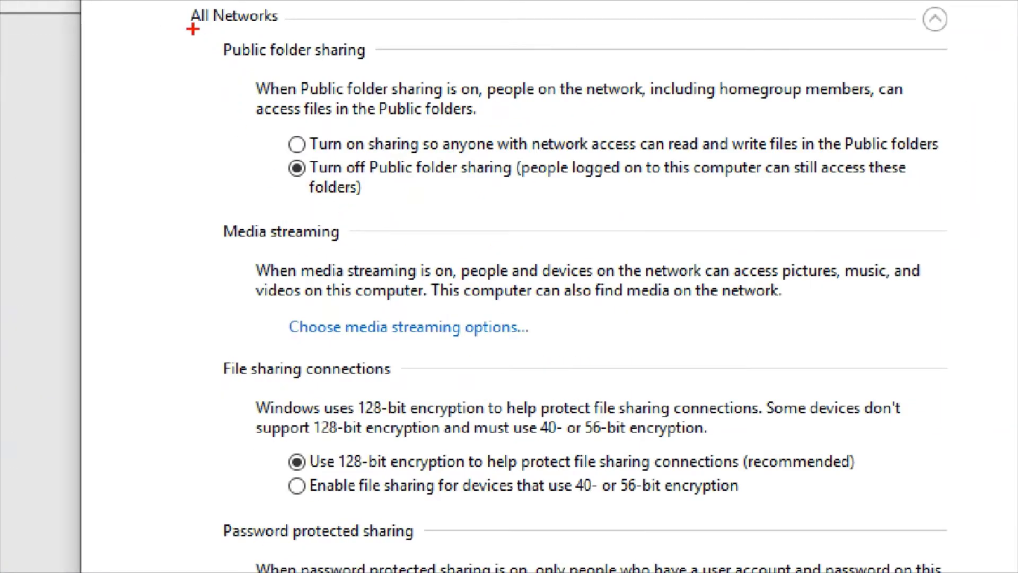
{"action": "left_click_drag", "start_coordinate": [254, 108], "coordinate": [362, 106]}
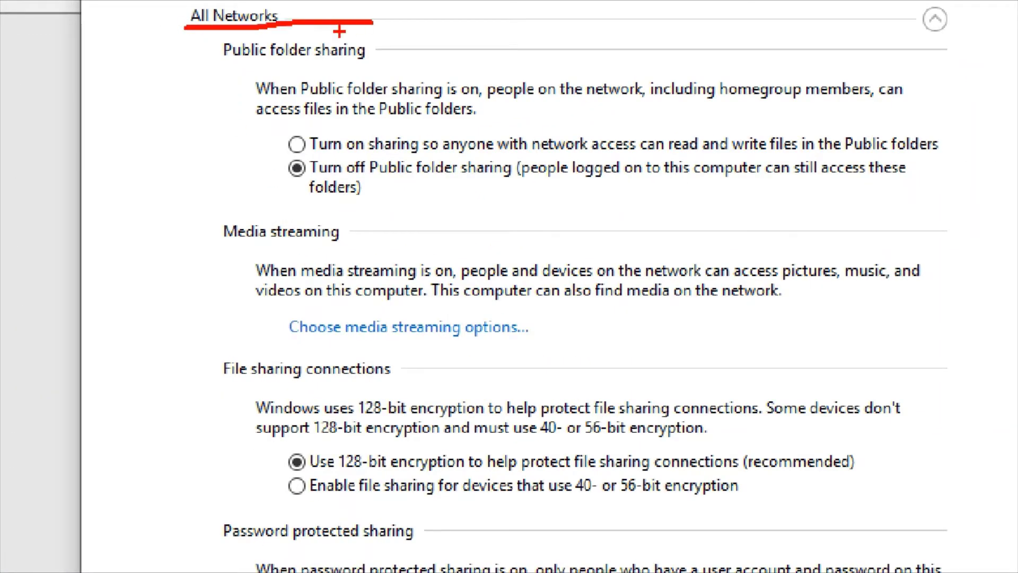
{"action": "left_click_drag", "start_coordinate": [228, 69], "coordinate": [419, 68]}
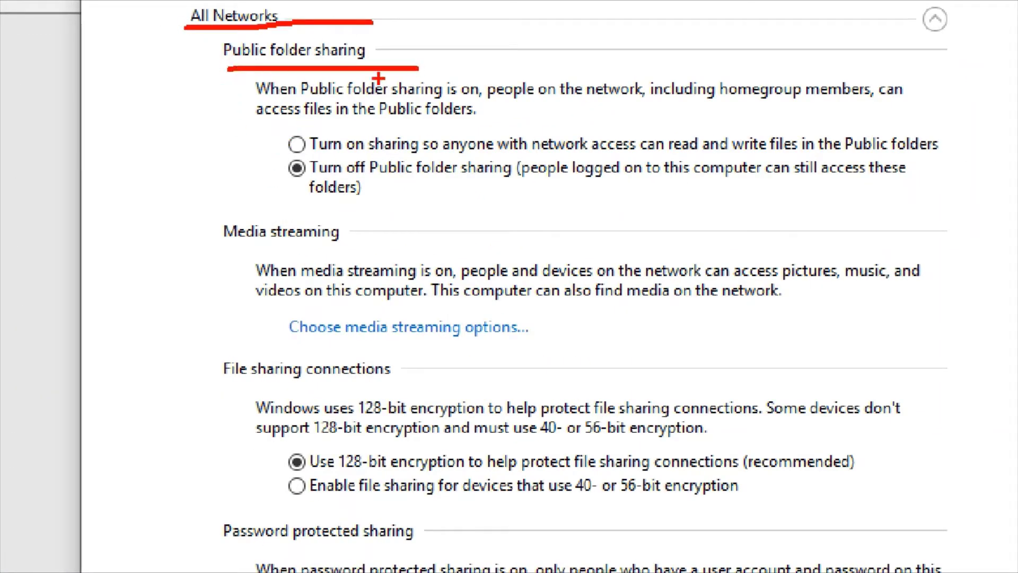
{"action": "left_click_drag", "start_coordinate": [297, 192], "coordinate": [794, 195]}
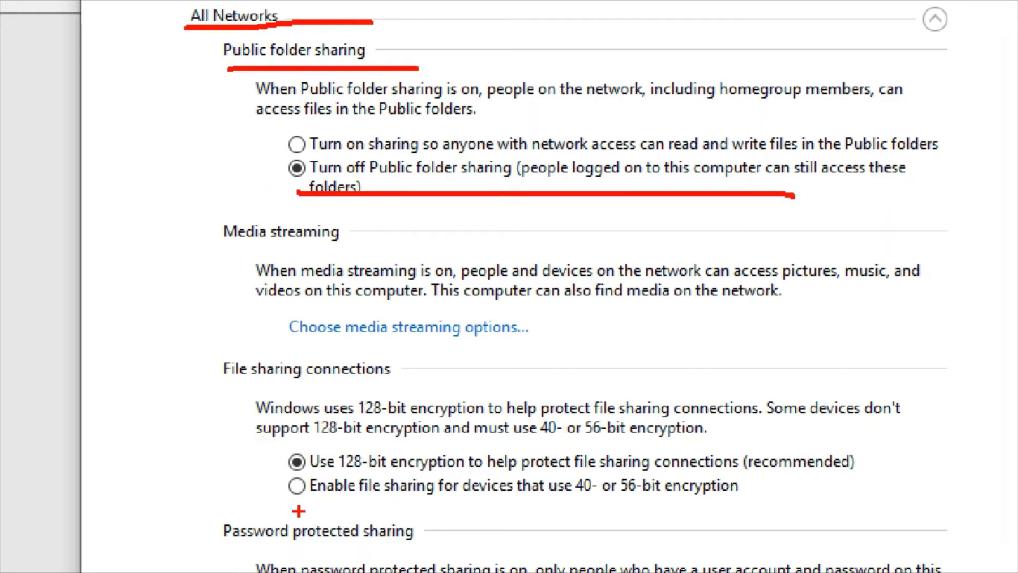
{"action": "left_click_drag", "start_coordinate": [298, 472], "coordinate": [908, 474]}
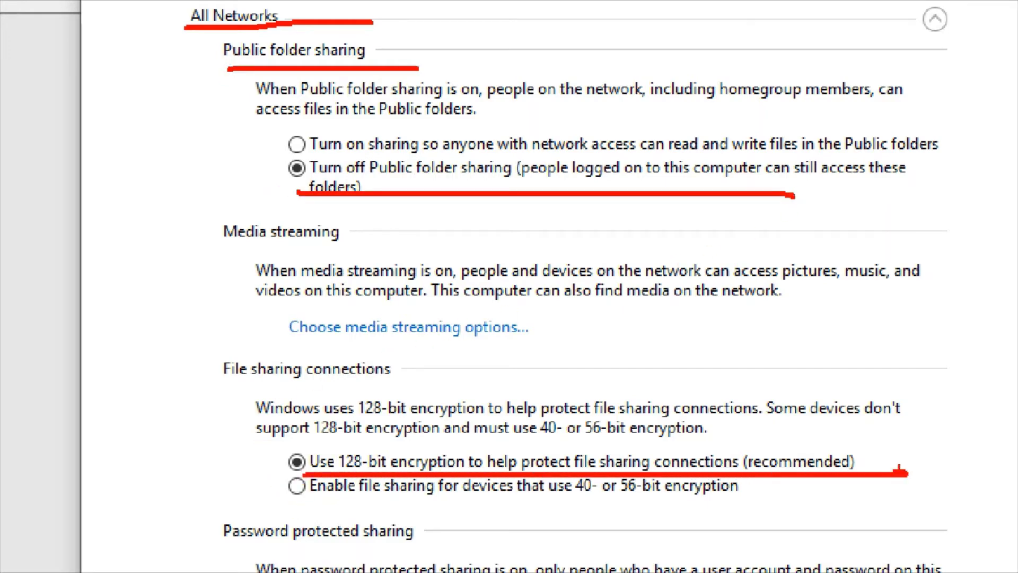
{"action": "key", "text": "Escape"}
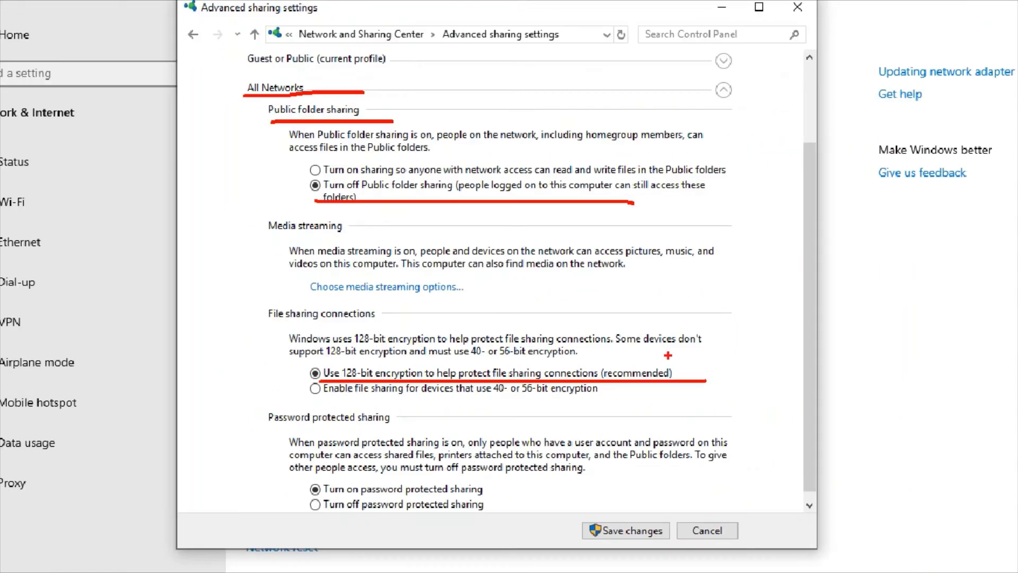
Mark Turn off password protected sharing and close the Advanced sharing settings window.
{"action": "scroll", "coordinate": [361, 339], "scroll_direction": "down", "scroll_amount": 1}
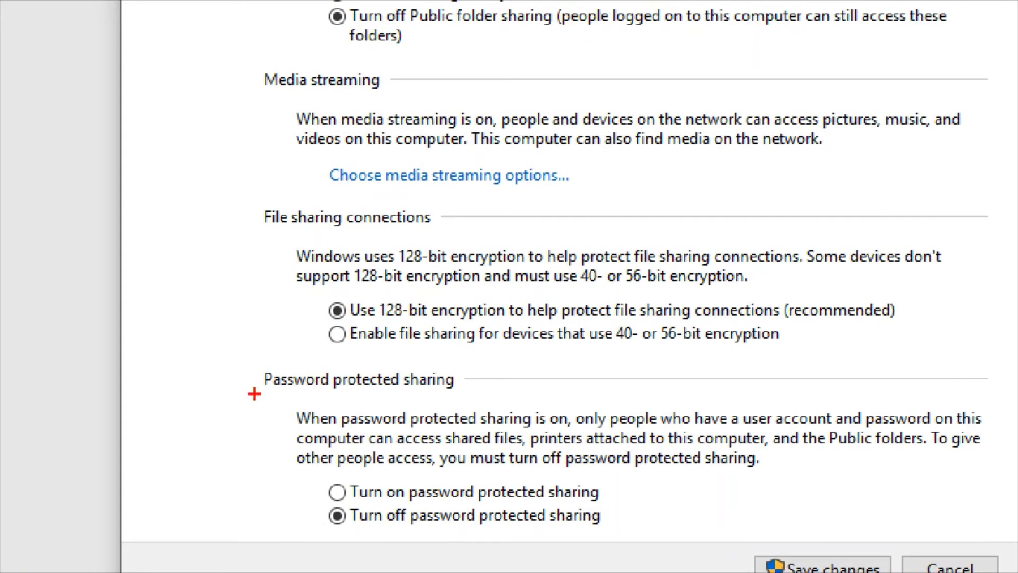
{"action": "left_click_drag", "start_coordinate": [271, 396], "coordinate": [466, 404]}
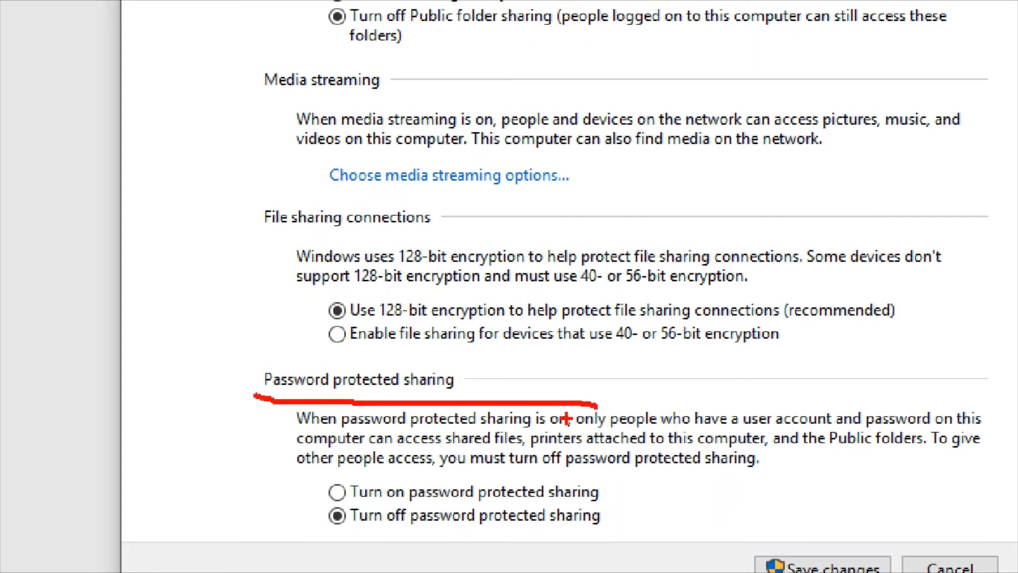
{"action": "left_click_drag", "start_coordinate": [335, 527], "coordinate": [618, 541]}
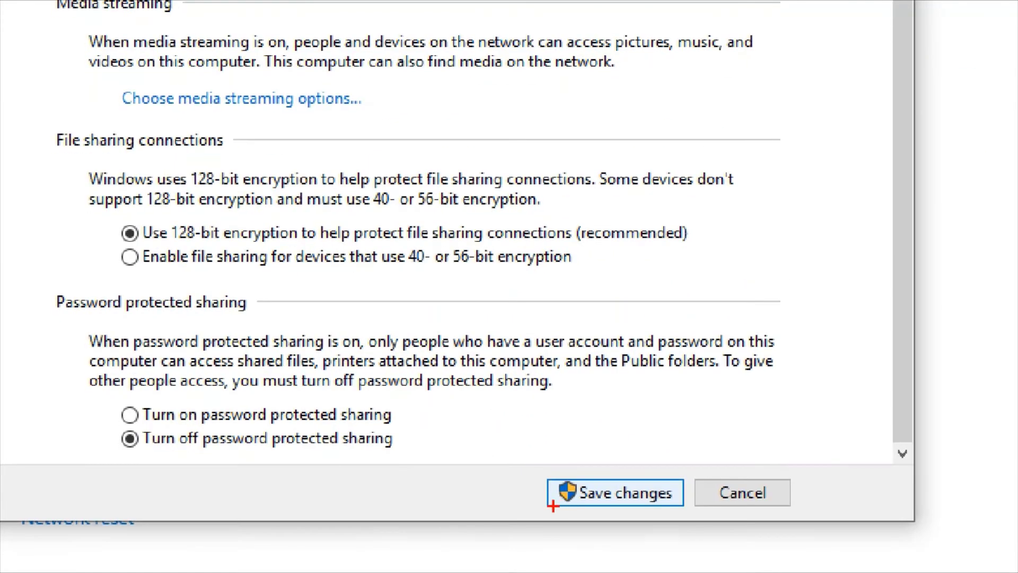
{"action": "left_click_drag", "start_coordinate": [545, 507], "coordinate": [685, 507]}
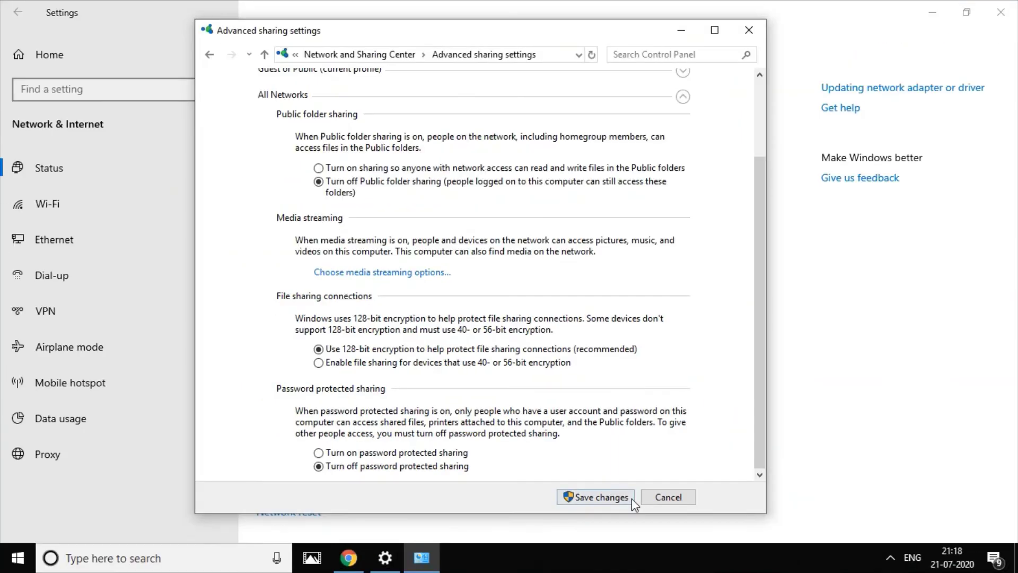
{"action": "left_click", "coordinate": [750, 31]}
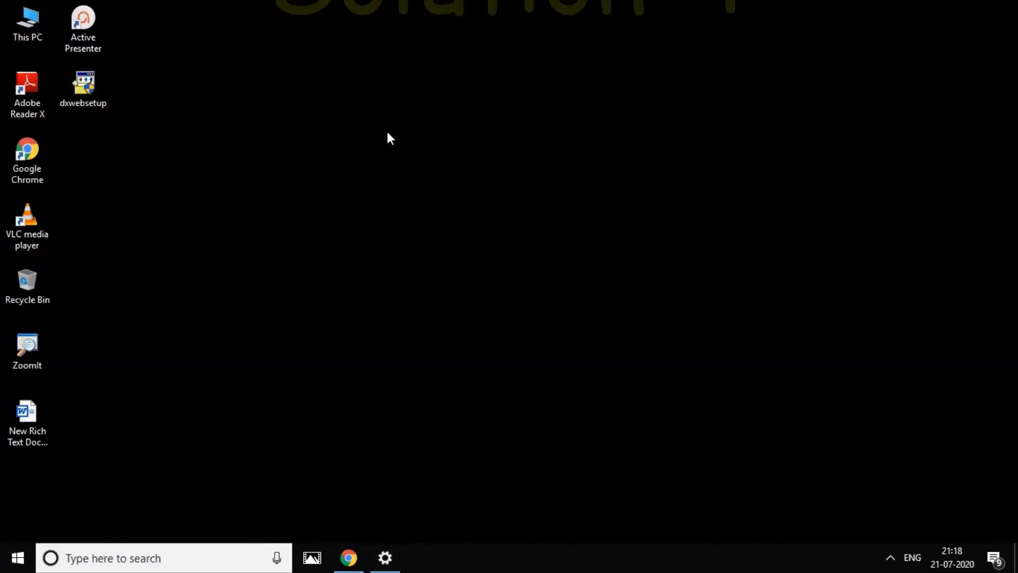
Refresh the desktop, show the Win+X menu pointing out Device Manager, then dismiss it.
{"action": "right_click", "coordinate": [334, 133]}
{"action": "left_click", "coordinate": [349, 178]}
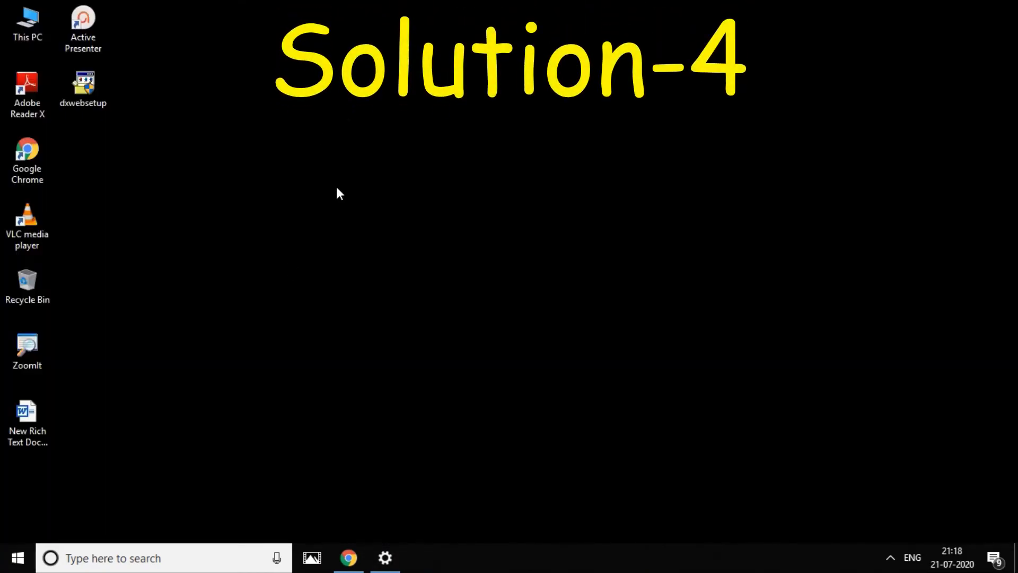
{"action": "right_click", "coordinate": [19, 557]}
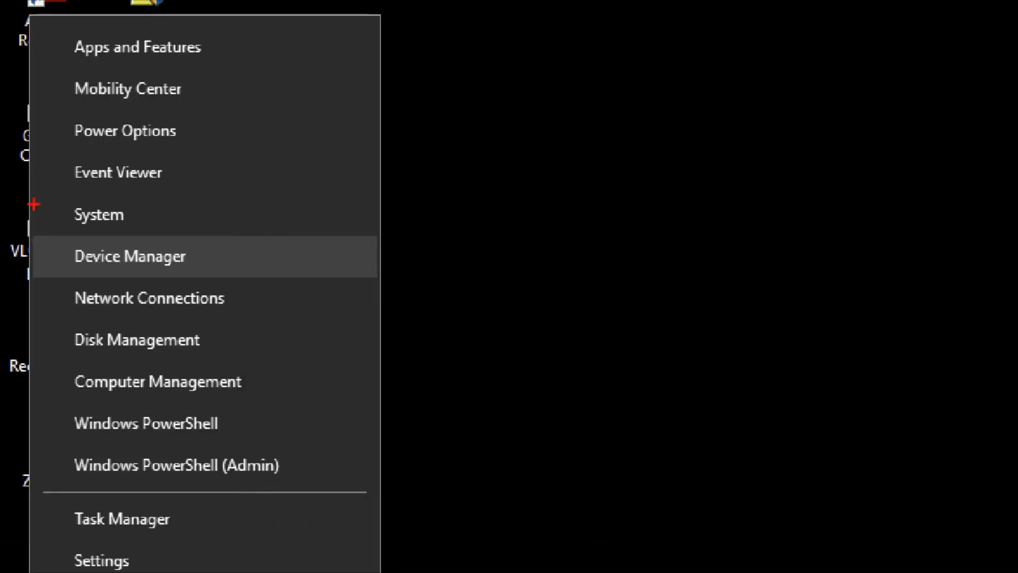
{"action": "left_click_drag", "start_coordinate": [74, 279], "coordinate": [211, 289]}
{"action": "key", "text": "Escape"}
{"action": "key", "text": "Escape"}
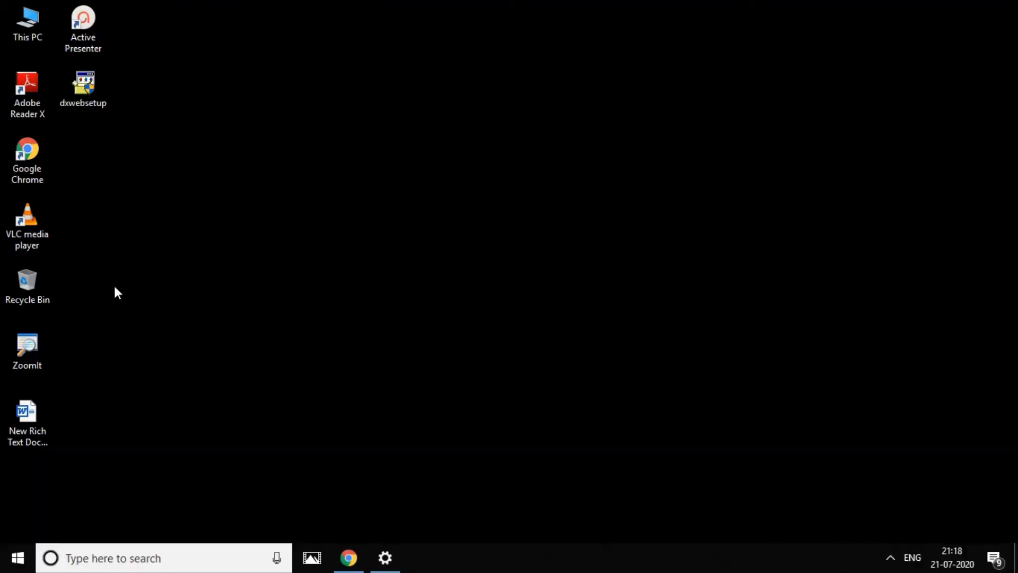
Search Windows for 'device' and launch Device Manager from the best match.
{"action": "left_click", "coordinate": [112, 555]}
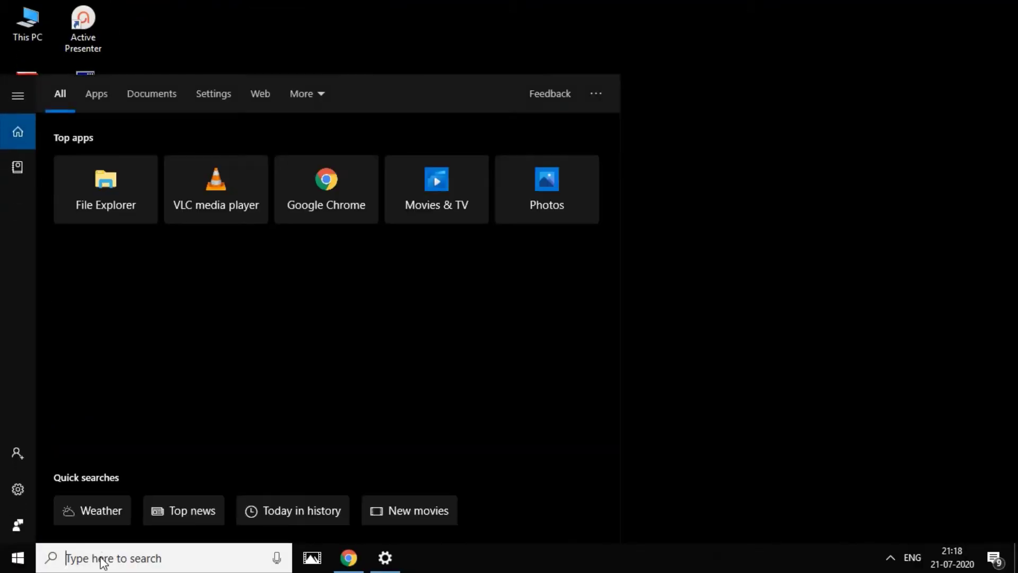
{"action": "type", "text": "device"}
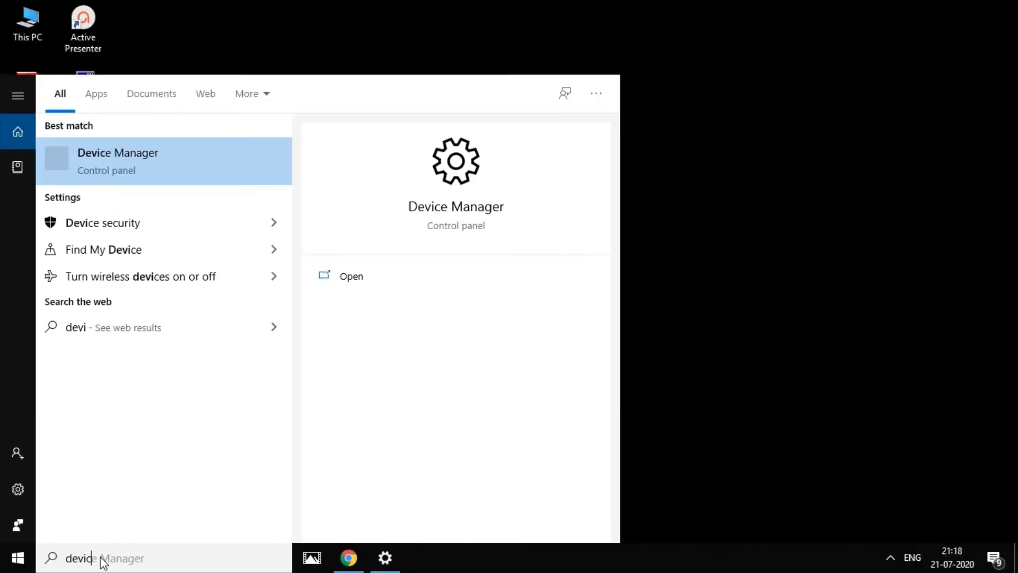
{"action": "left_click", "coordinate": [122, 168]}
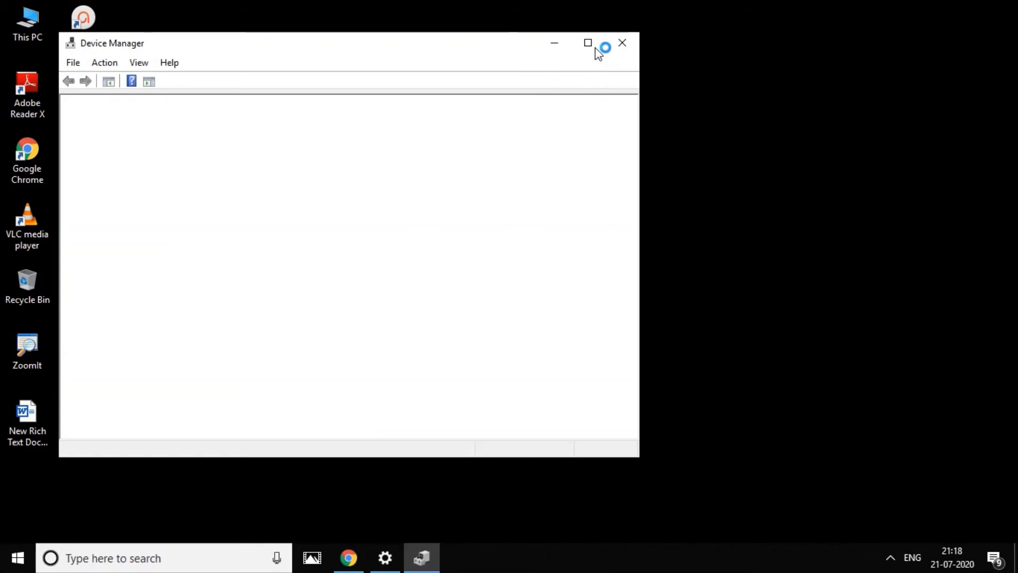
Reposition Device Manager, expand Network adapters, and bring up the Bluetooth Device (Personal Area Network) menu.
{"action": "left_click_drag", "start_coordinate": [438, 43], "coordinate": [555, 57]}
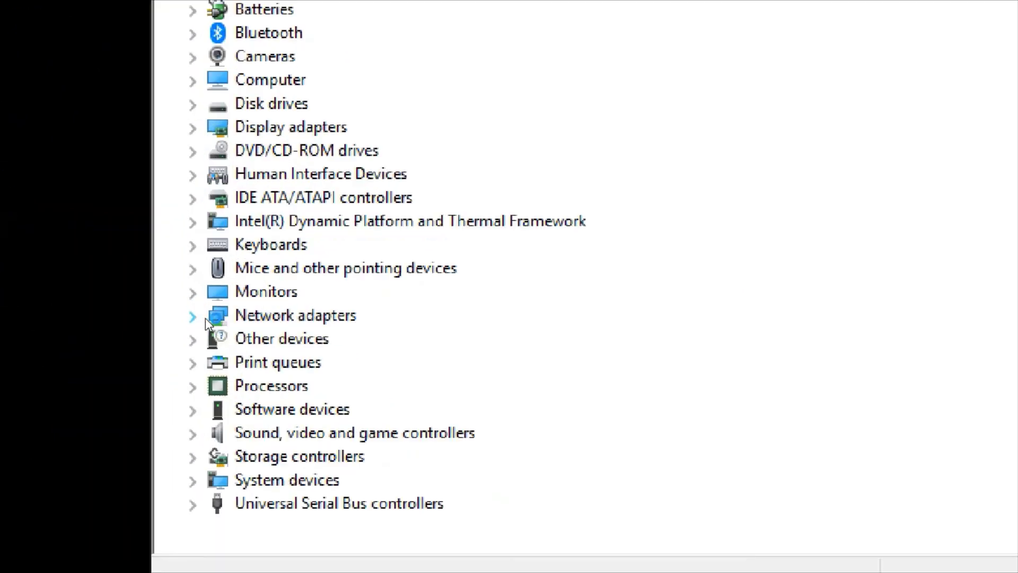
{"action": "left_click_drag", "start_coordinate": [204, 322], "coordinate": [303, 322]}
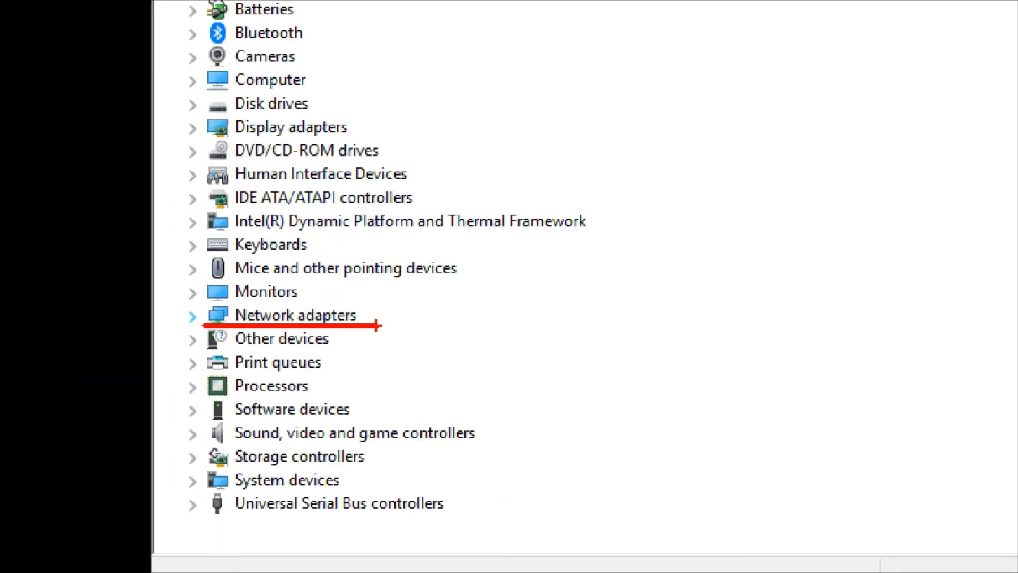
{"action": "key", "text": "Escape"}
{"action": "left_click", "coordinate": [192, 317]}
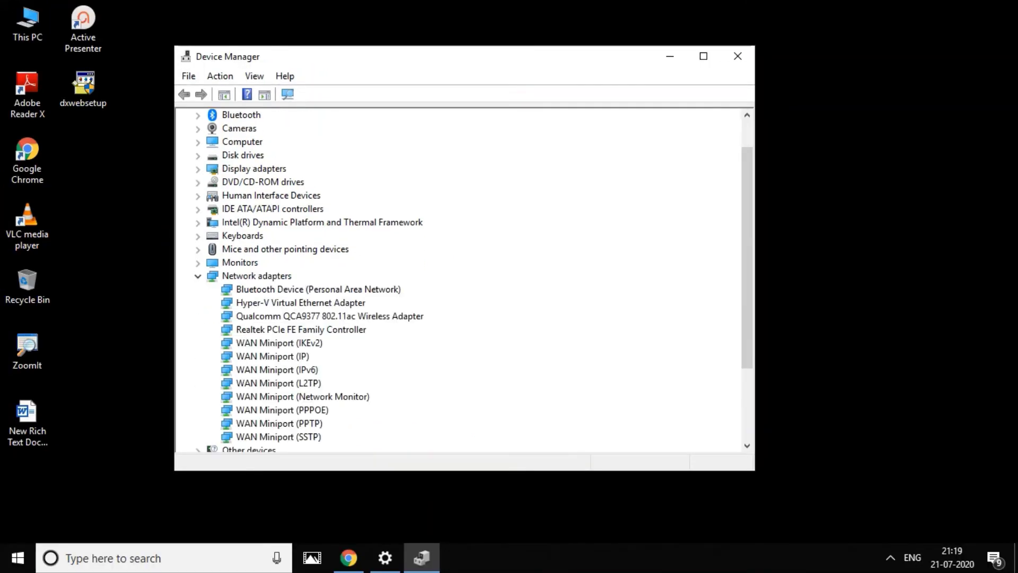
{"action": "scroll", "coordinate": [459, 280], "scroll_direction": "down", "scroll_amount": 1}
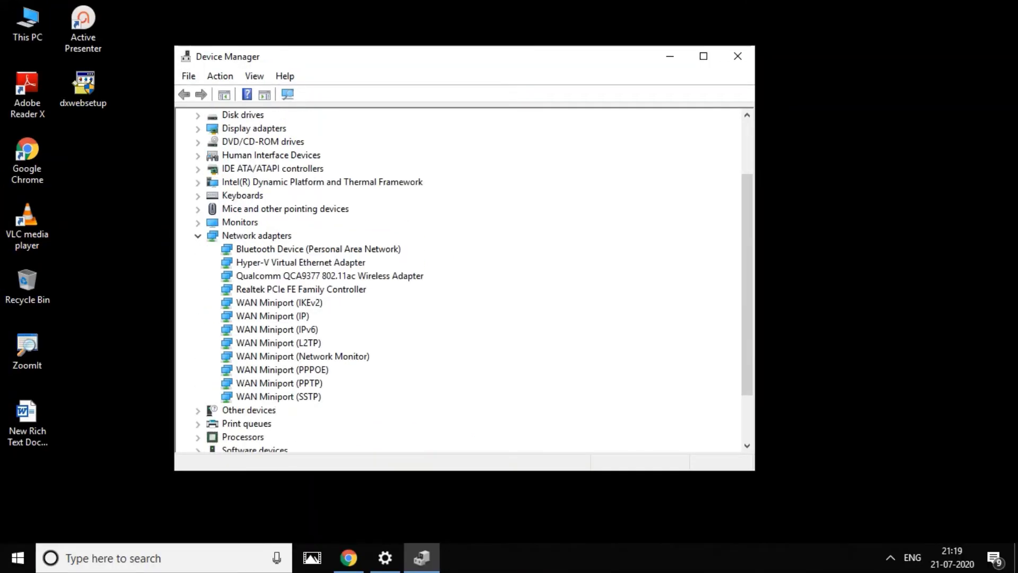
{"action": "right_click", "coordinate": [299, 249]}
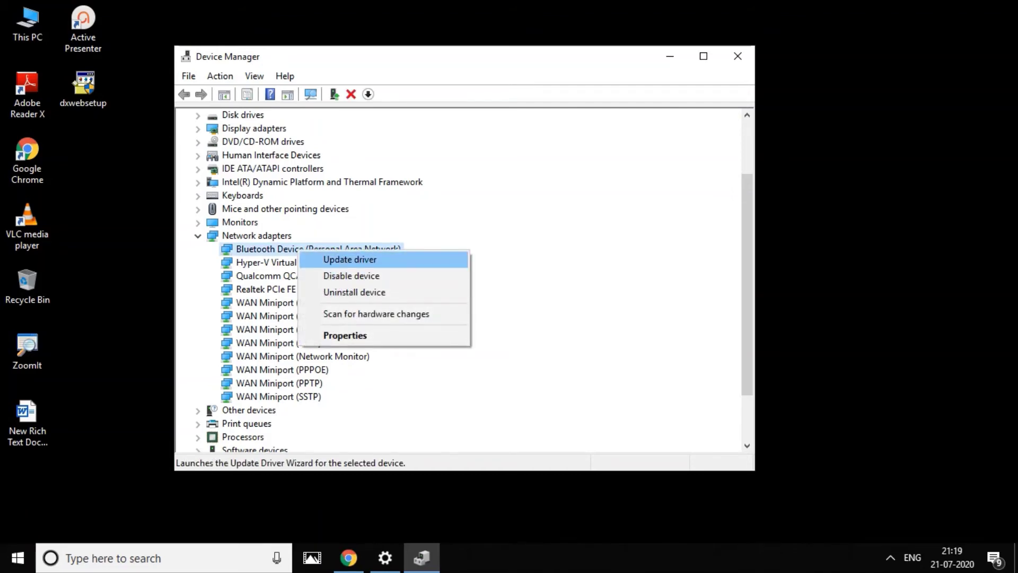
{"action": "key", "text": "ctrl+1"}
{"action": "left_click", "coordinate": [347, 259]}
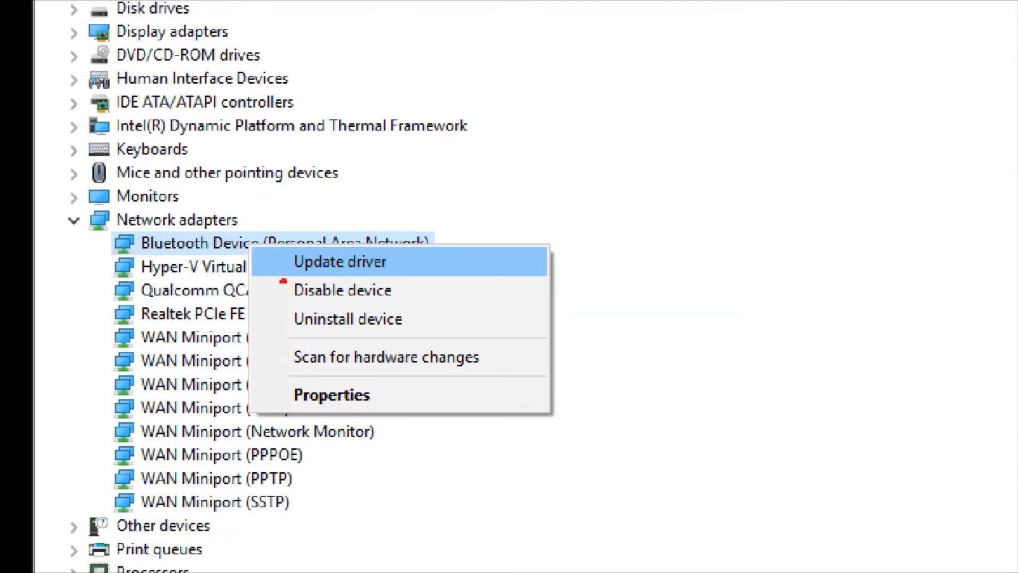
{"action": "left_click_drag", "start_coordinate": [315, 271], "coordinate": [395, 270]}
{"action": "key", "text": "Escape"}
{"action": "left_click", "coordinate": [371, 261]}
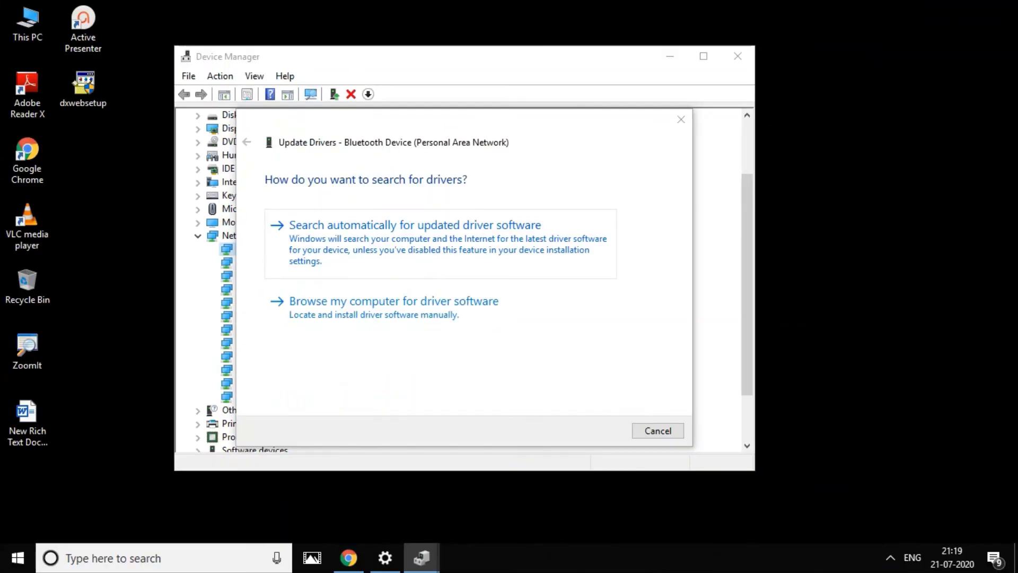
{"action": "key", "text": "ctrl+1"}
{"action": "left_click", "coordinate": [365, 246]}
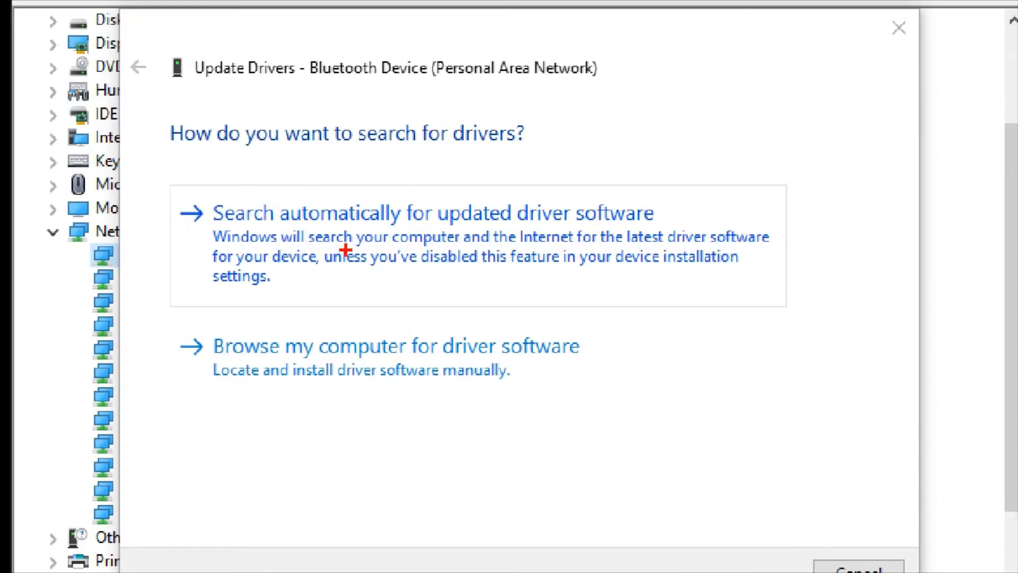
{"action": "left_click_drag", "start_coordinate": [277, 244], "coordinate": [606, 243]}
{"action": "left_click_drag", "start_coordinate": [201, 384], "coordinate": [822, 385]}
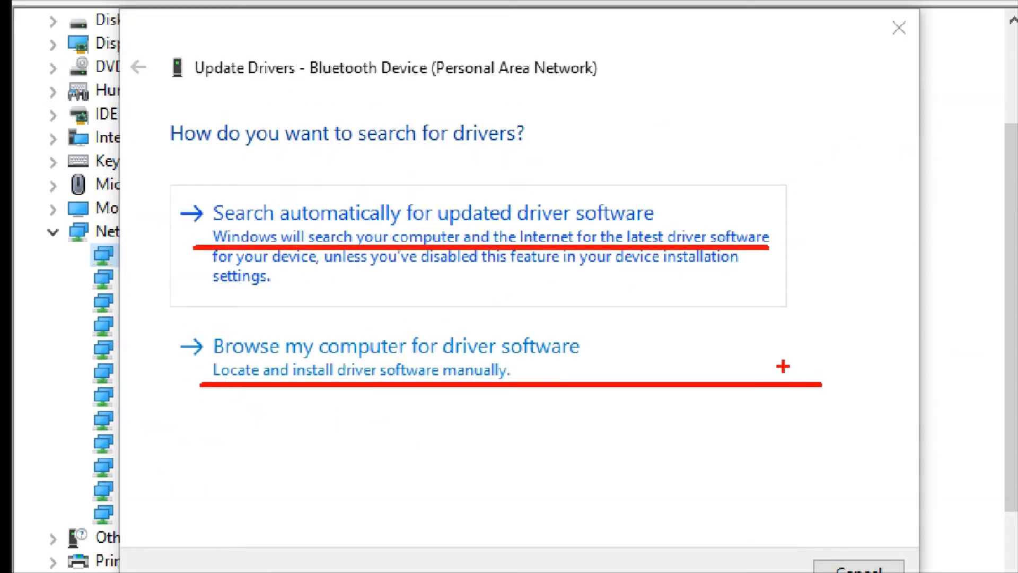
{"action": "left_click_drag", "start_coordinate": [224, 225], "coordinate": [743, 224]}
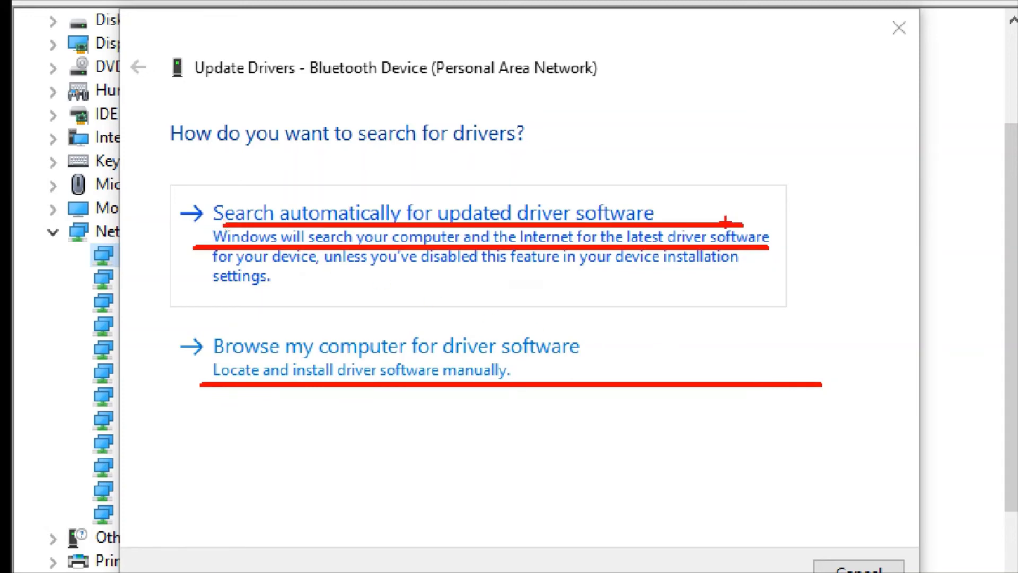
{"action": "key", "text": "Escape"}
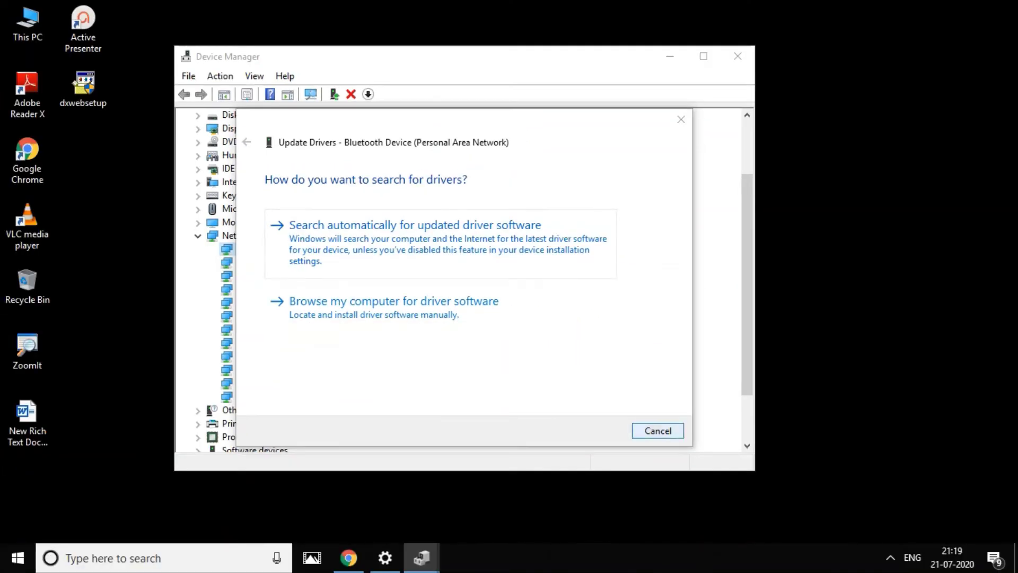
{"action": "left_click", "coordinate": [657, 430]}
Check the Qualcomm, Realtek, Bluetooth and WAN Miniport adapters' driver menus, then close Device Manager.
{"action": "right_click", "coordinate": [292, 276]}
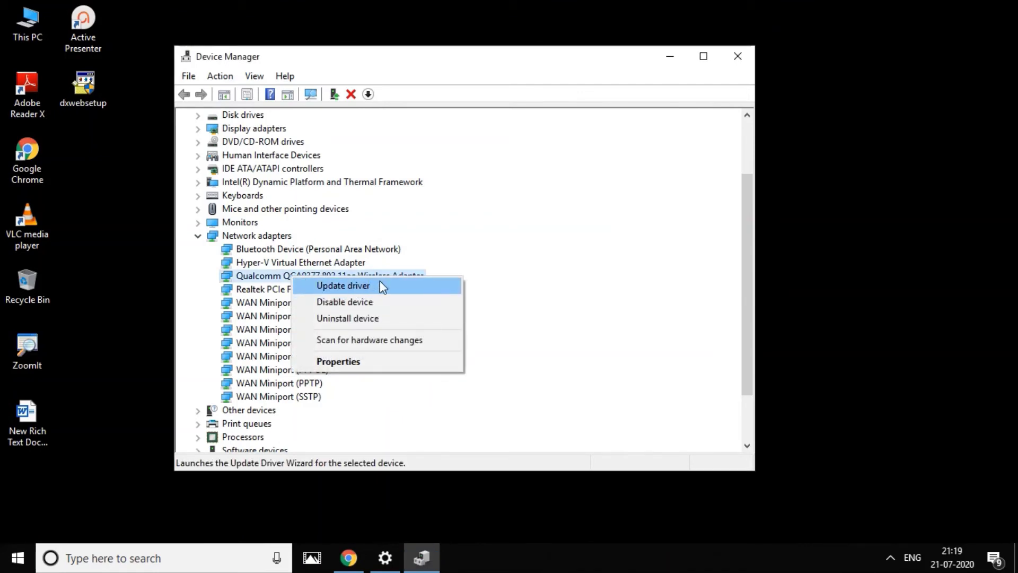
{"action": "left_click", "coordinate": [492, 316]}
{"action": "right_click", "coordinate": [304, 304]}
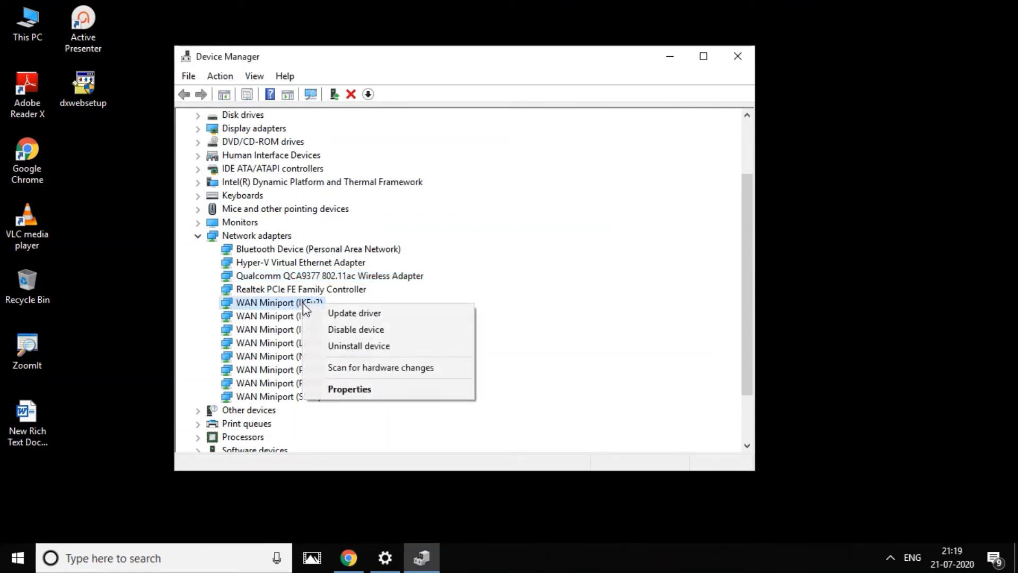
{"action": "right_click", "coordinate": [335, 289]}
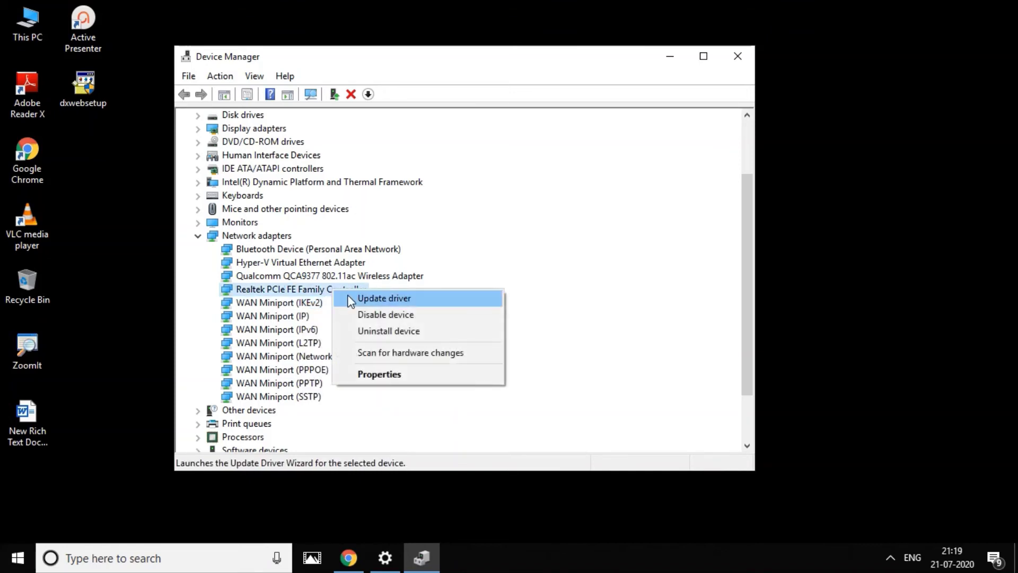
{"action": "right_click", "coordinate": [305, 320]}
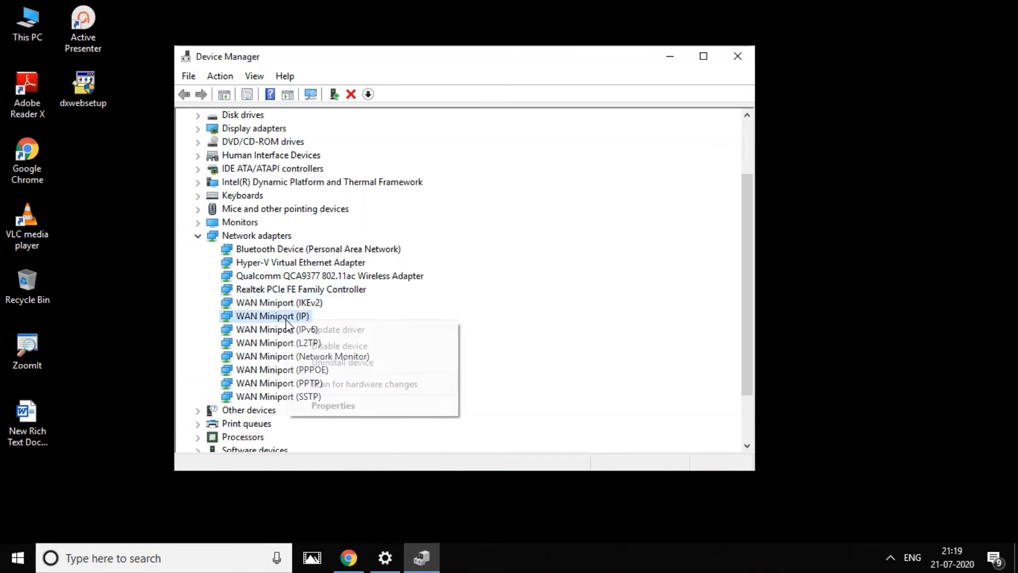
{"action": "right_click", "coordinate": [243, 344]}
{"action": "right_click", "coordinate": [268, 247]}
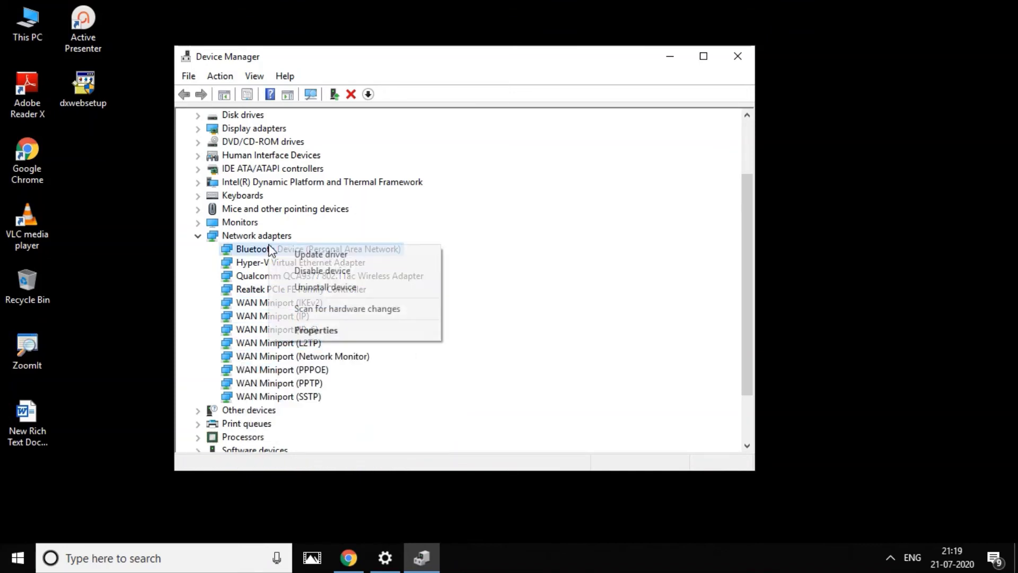
{"action": "right_click", "coordinate": [272, 371]}
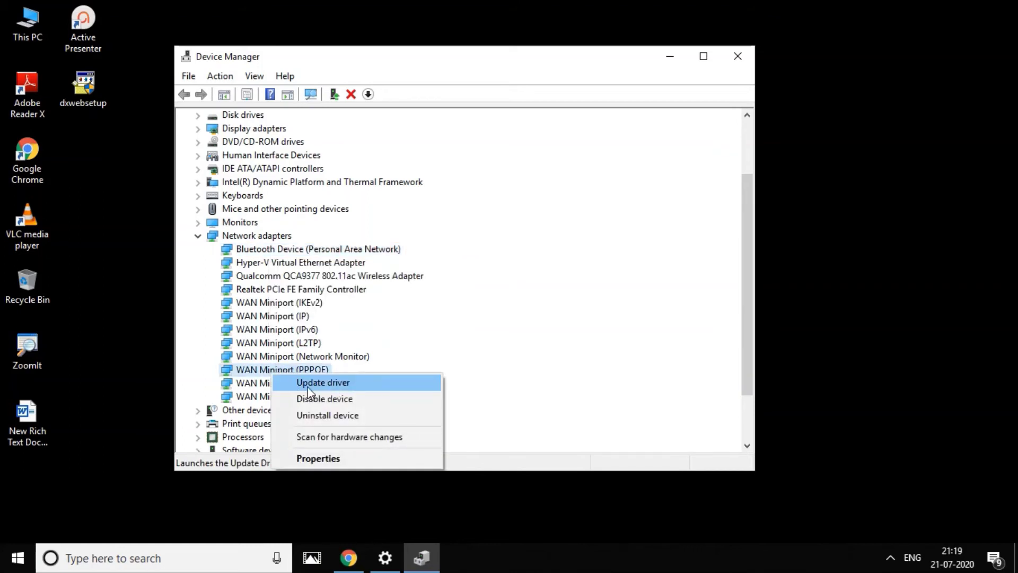
{"action": "left_click", "coordinate": [586, 249]}
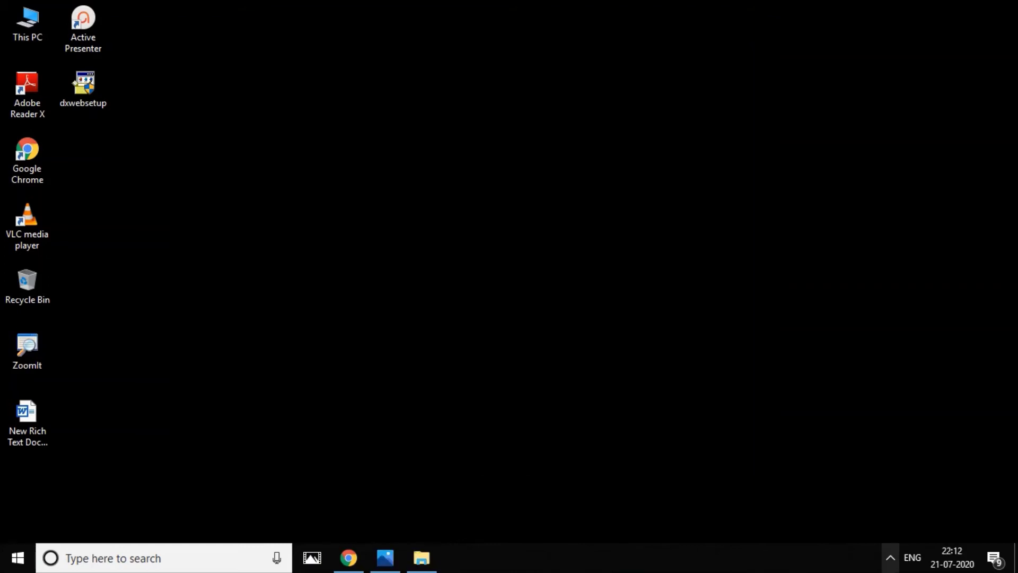
{"action": "left_click", "coordinate": [891, 557]}
{"action": "mouse_move", "coordinate": [878, 470]}
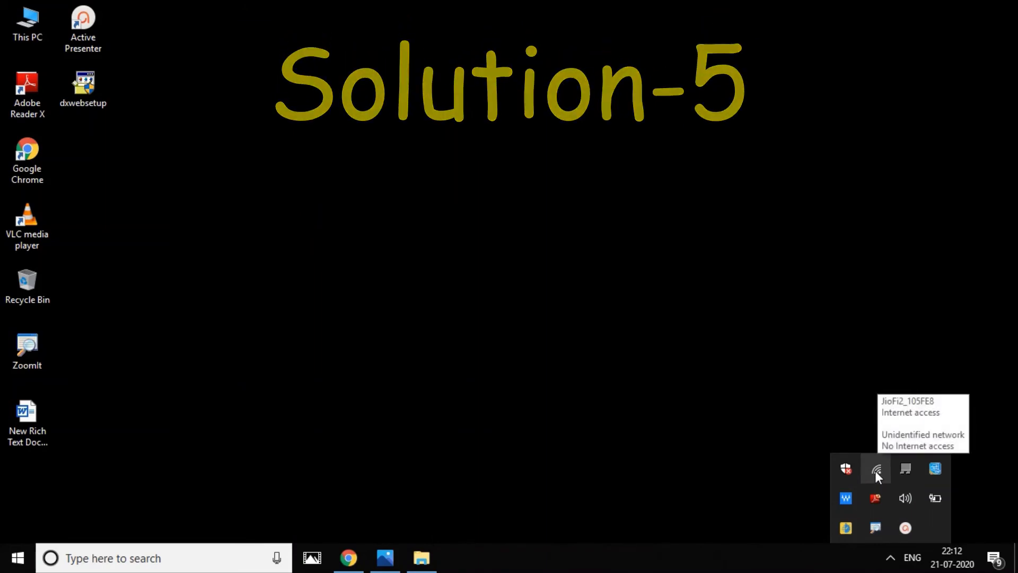
Go from the Wi-Fi tray icon through Network & Internet settings to the Network and Sharing Center.
{"action": "right_click", "coordinate": [875, 470]}
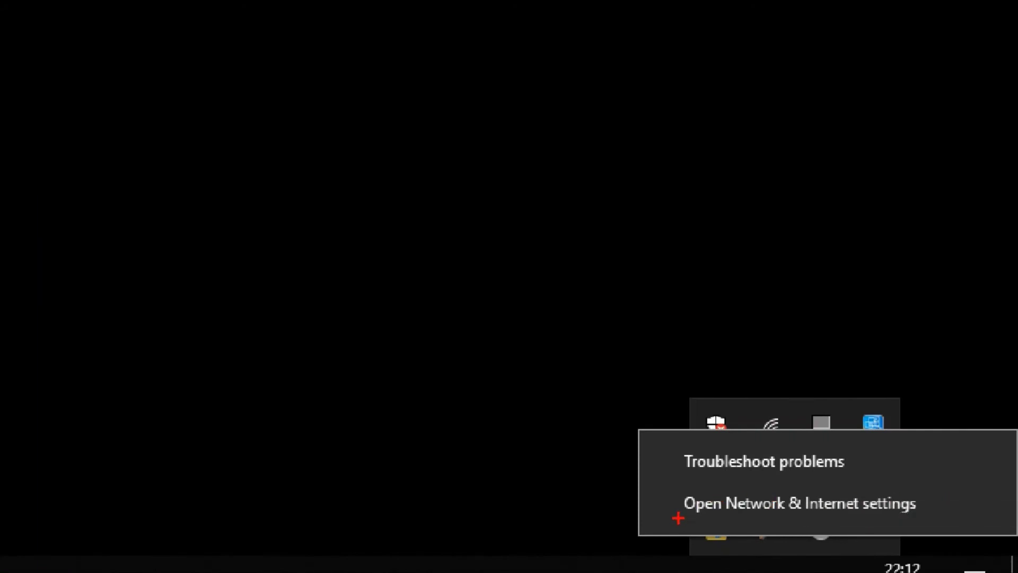
{"action": "left_click", "coordinate": [679, 518]}
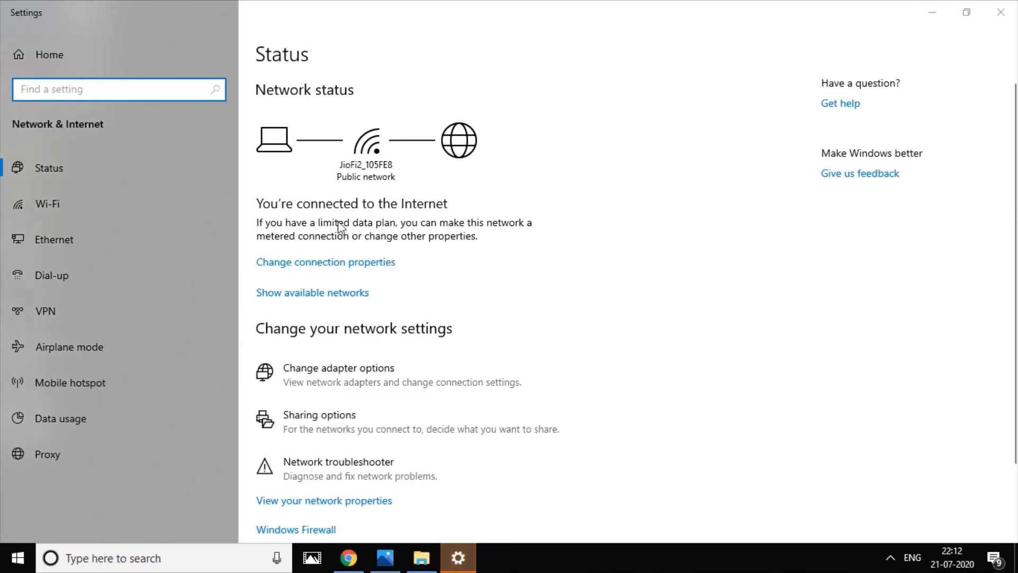
{"action": "scroll", "coordinate": [532, 311], "scroll_direction": "down", "scroll_amount": 2}
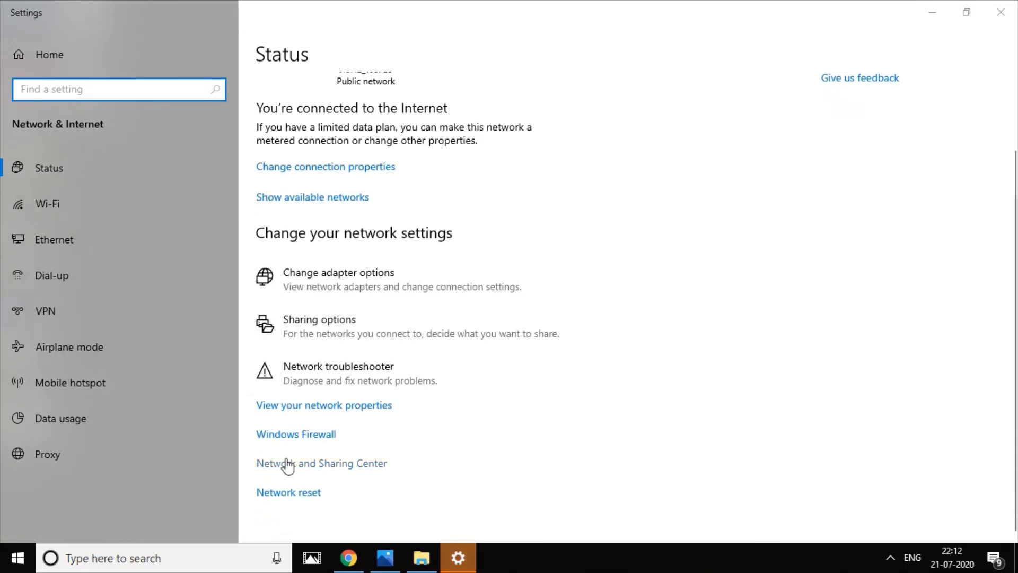
{"action": "left_click", "coordinate": [327, 464]}
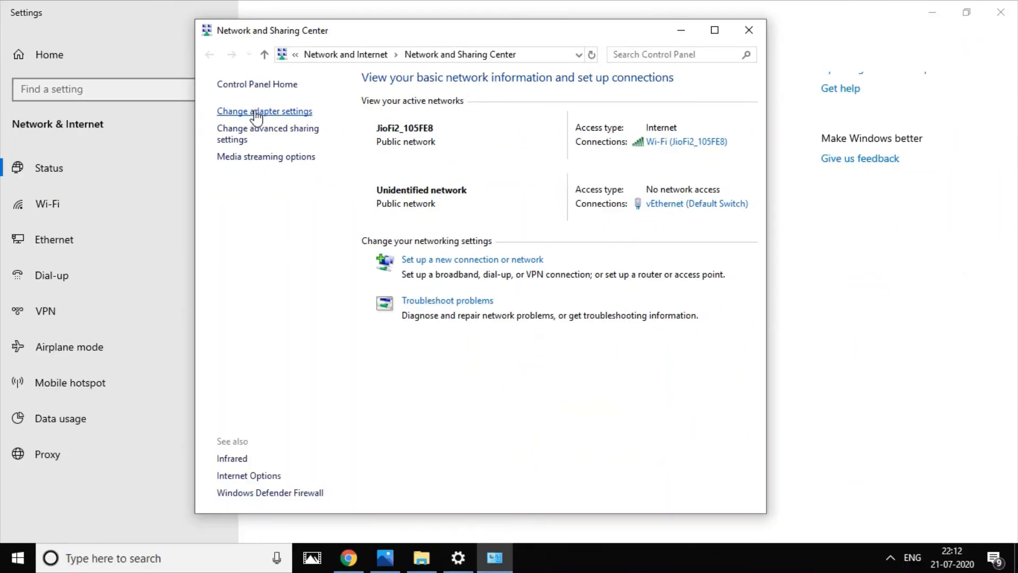
Open Change adapter settings, highlight the Ethernet connection, and bring up its context menu.
{"action": "left_click", "coordinate": [256, 112]}
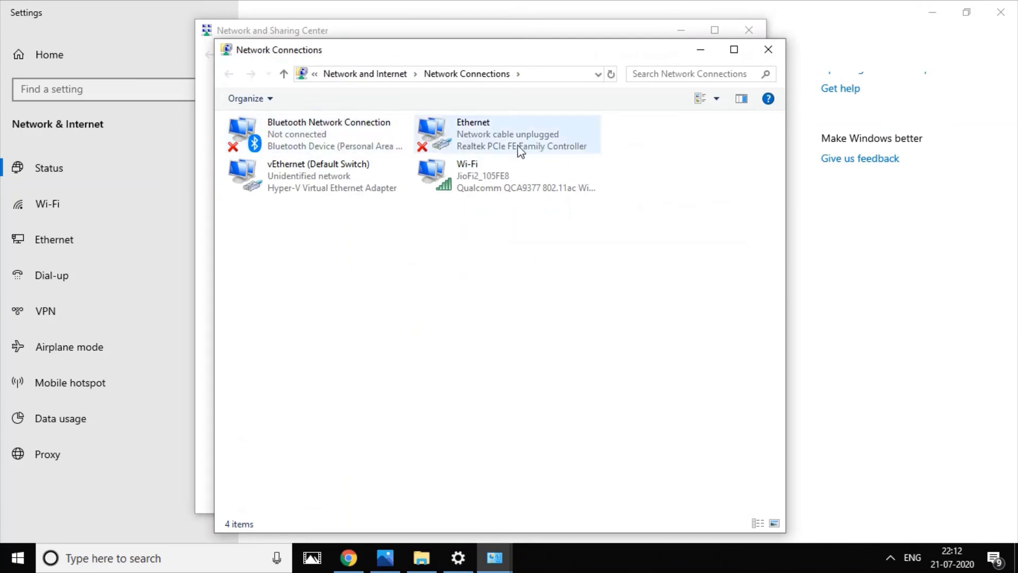
{"action": "left_click", "coordinate": [463, 126]}
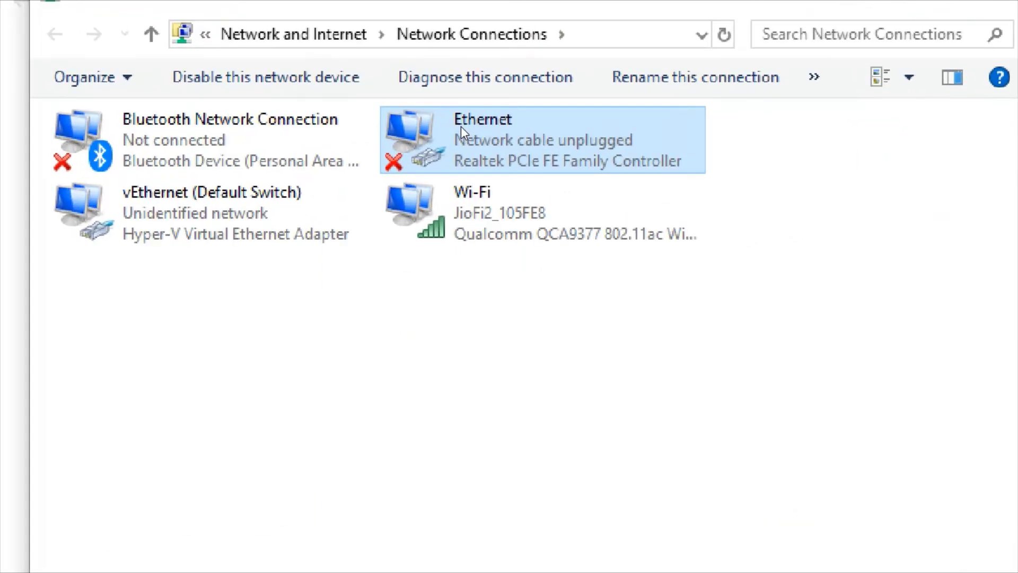
{"action": "left_click_drag", "start_coordinate": [387, 180], "coordinate": [695, 180]}
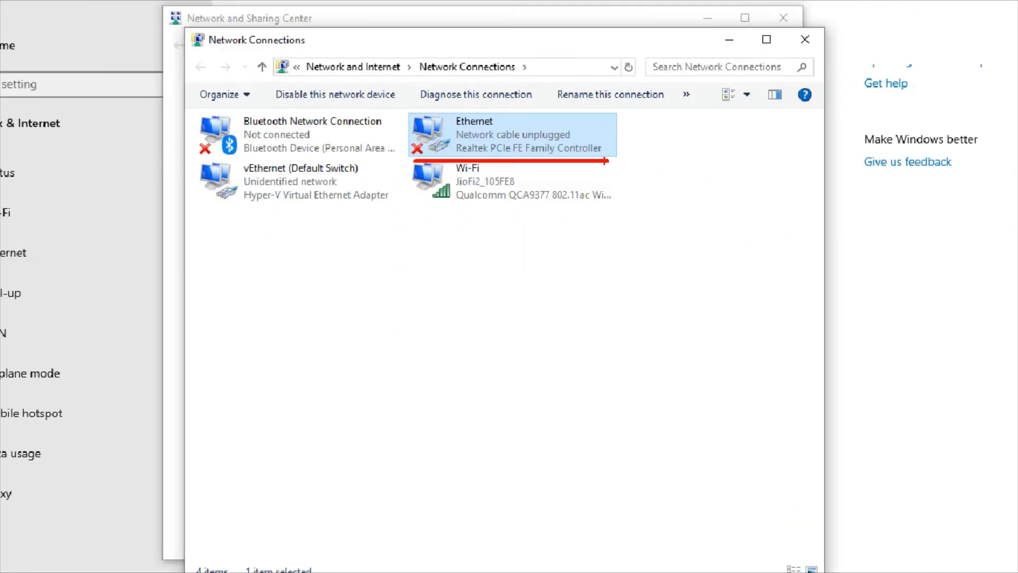
{"action": "left_click_drag", "start_coordinate": [605, 160], "coordinate": [486, 133]}
{"action": "right_click", "coordinate": [486, 133]}
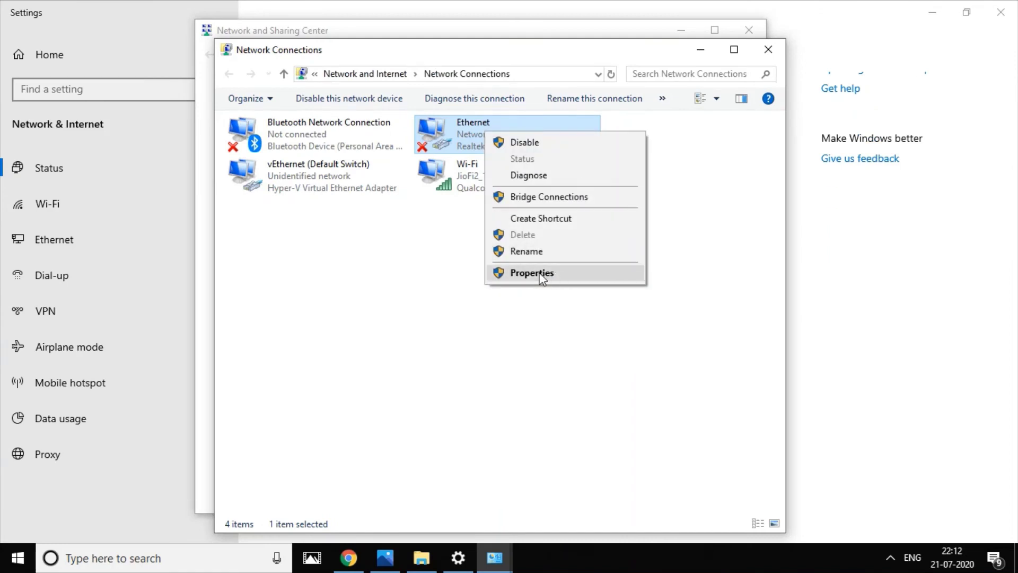
Open Ethernet's properties and then the Internet Protocol Version 4 (TCP/IPv4) Properties dialog.
{"action": "left_click", "coordinate": [565, 277]}
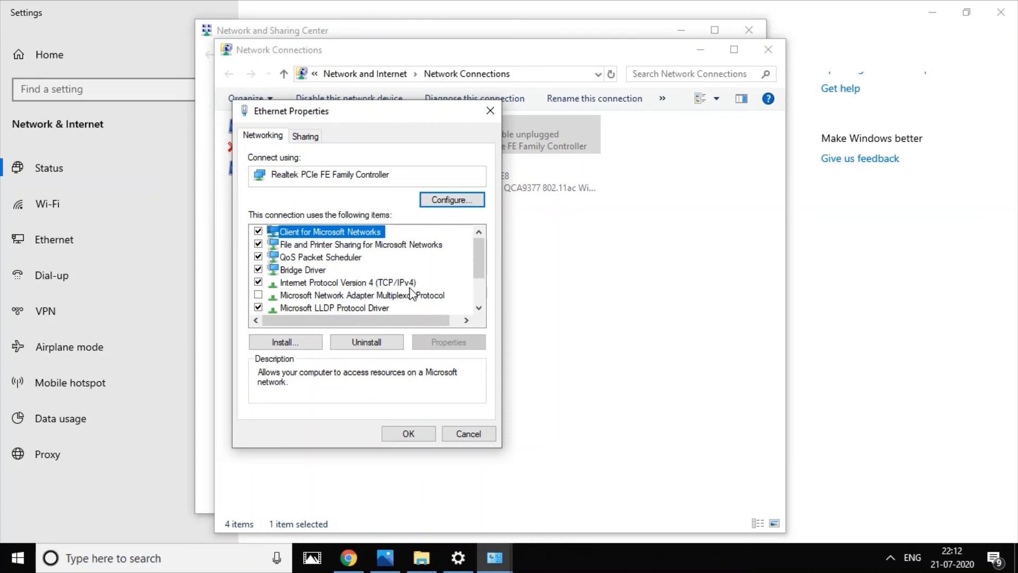
{"action": "left_click", "coordinate": [378, 286]}
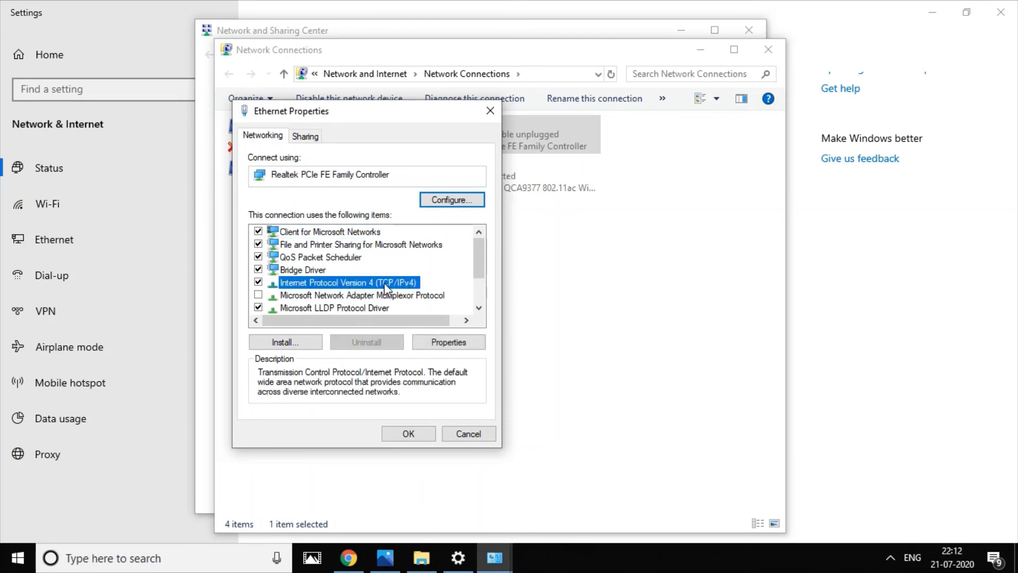
{"action": "left_click", "coordinate": [450, 346]}
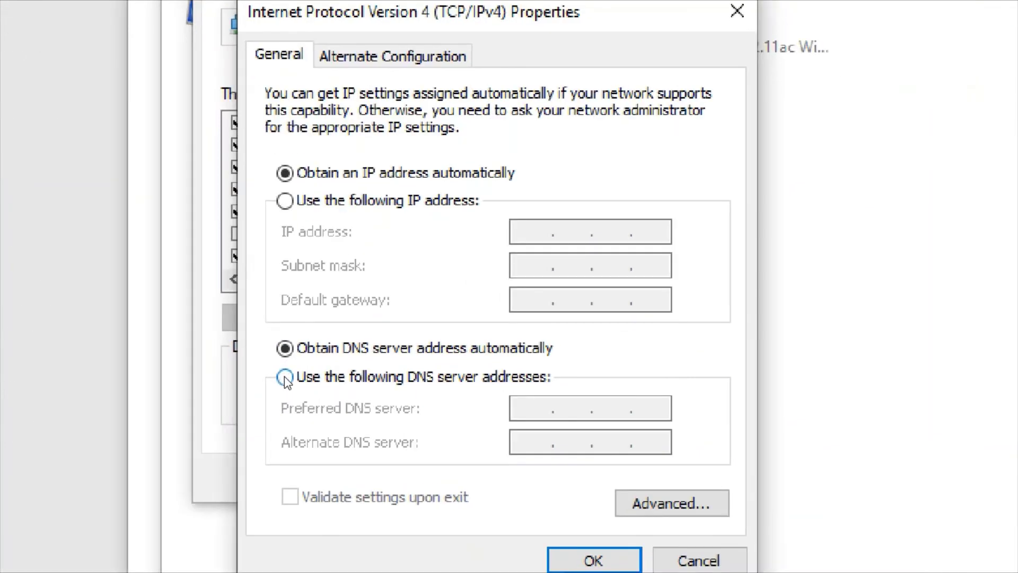
Switch to manual DNS and enter preferred 192.168.1.1 and alternate 192.168.1.2.
{"action": "left_click_drag", "start_coordinate": [281, 392], "coordinate": [467, 392]}
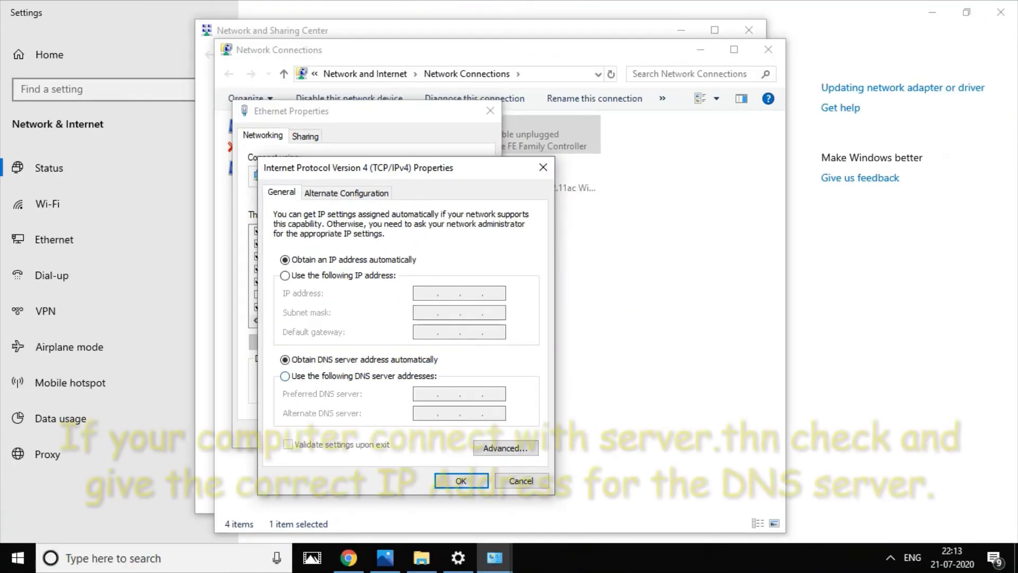
{"action": "left_click", "coordinate": [285, 377]}
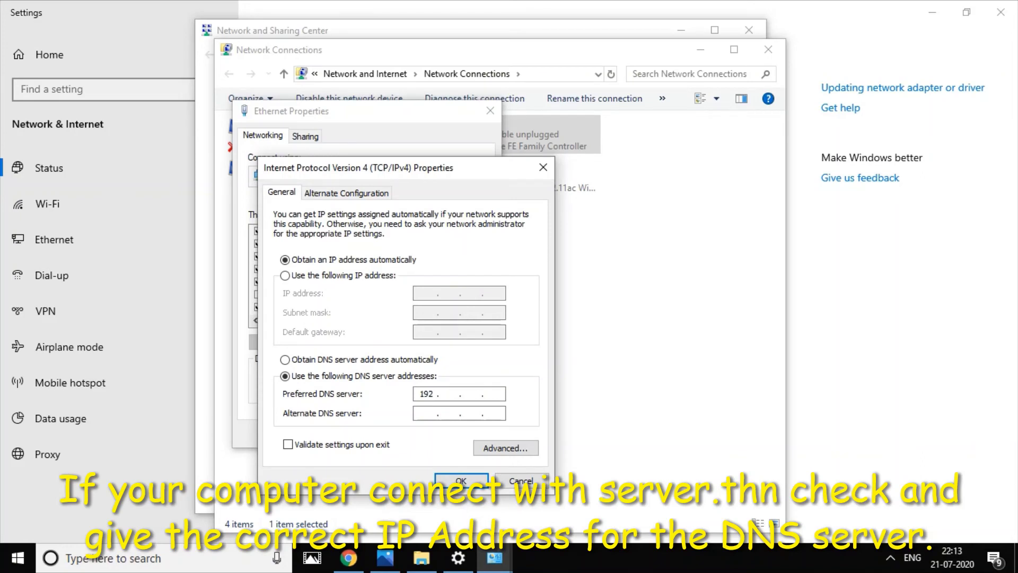
{"action": "type", "text": "68"}
{"action": "type", "text": "192 . "}
{"action": "type", "text": "168"}
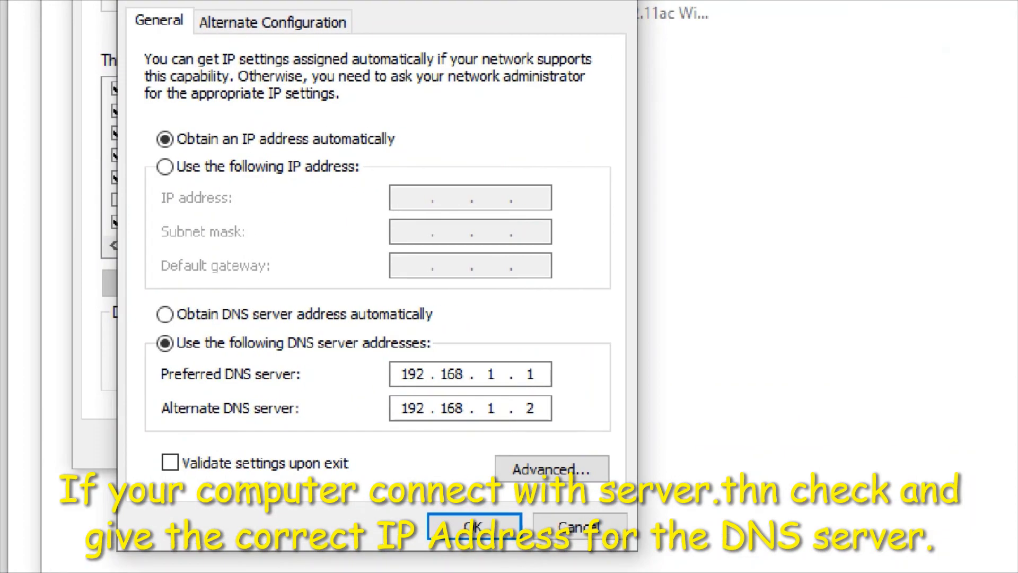
Annotate the preferred and alternate DNS addresses, the OK button and the validate-settings option.
{"action": "left_click_drag", "start_coordinate": [159, 390], "coordinate": [292, 389]}
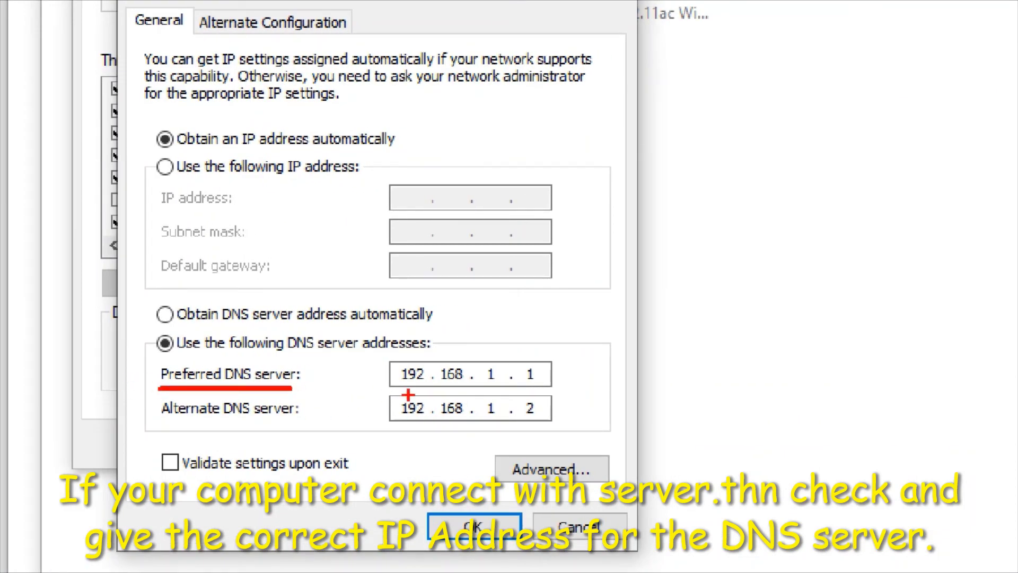
{"action": "left_click_drag", "start_coordinate": [395, 393], "coordinate": [581, 393]}
{"action": "left_click_drag", "start_coordinate": [171, 430], "coordinate": [553, 424]}
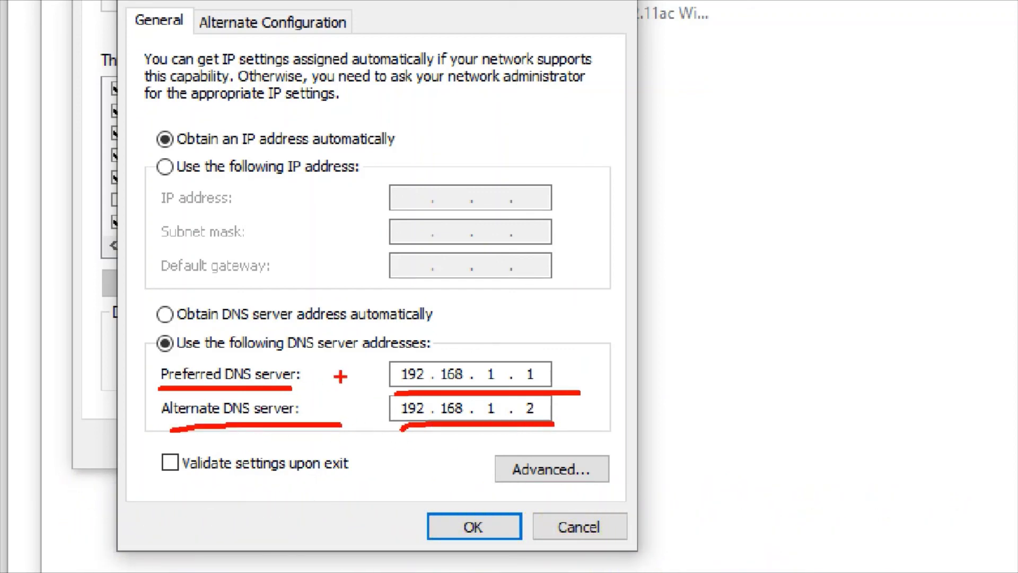
{"action": "left_click_drag", "start_coordinate": [395, 389], "coordinate": [531, 390]}
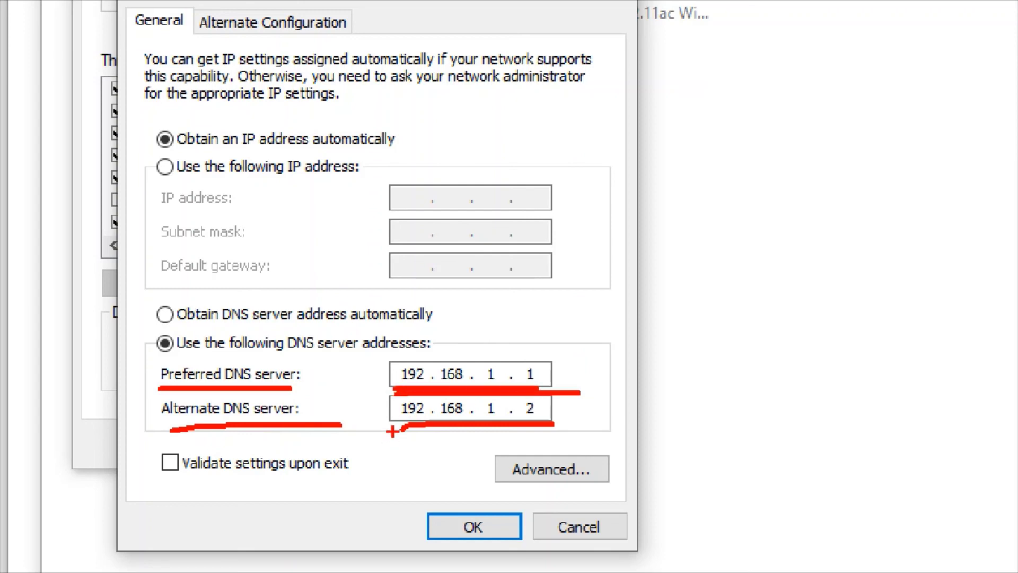
{"action": "left_click_drag", "start_coordinate": [395, 430], "coordinate": [555, 420]}
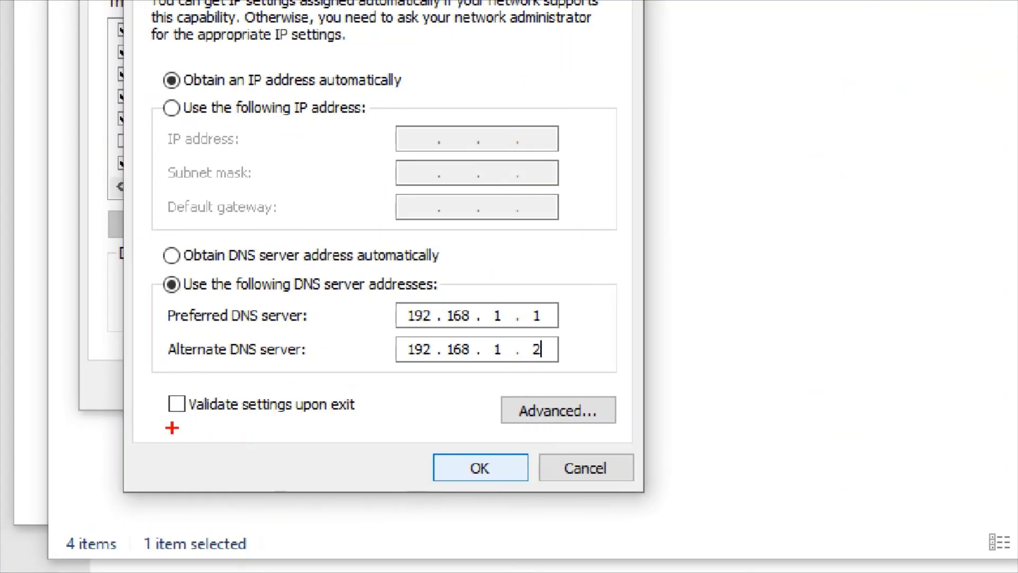
{"action": "left_click_drag", "start_coordinate": [430, 486], "coordinate": [547, 486]}
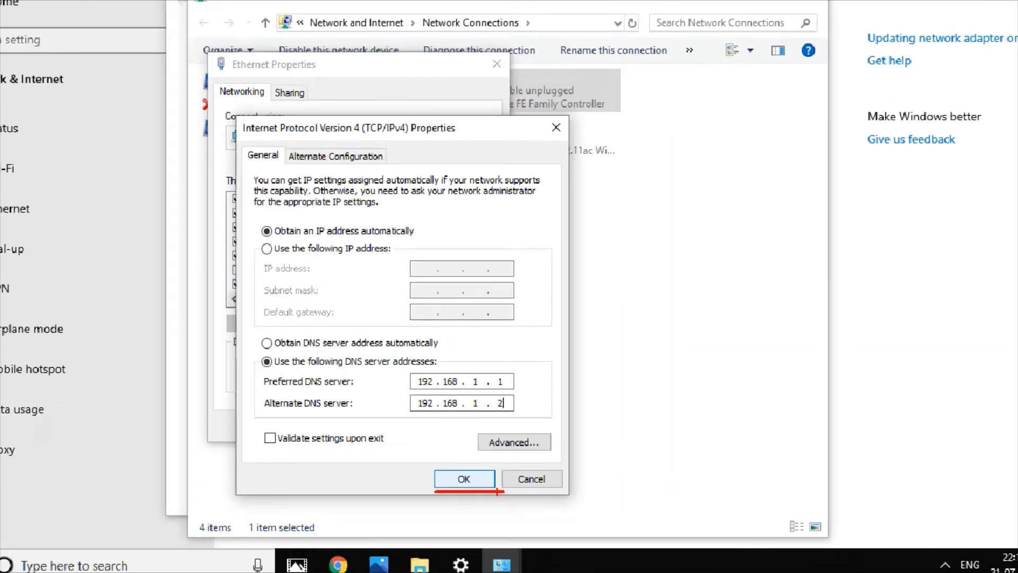
{"action": "key", "text": "Escape"}
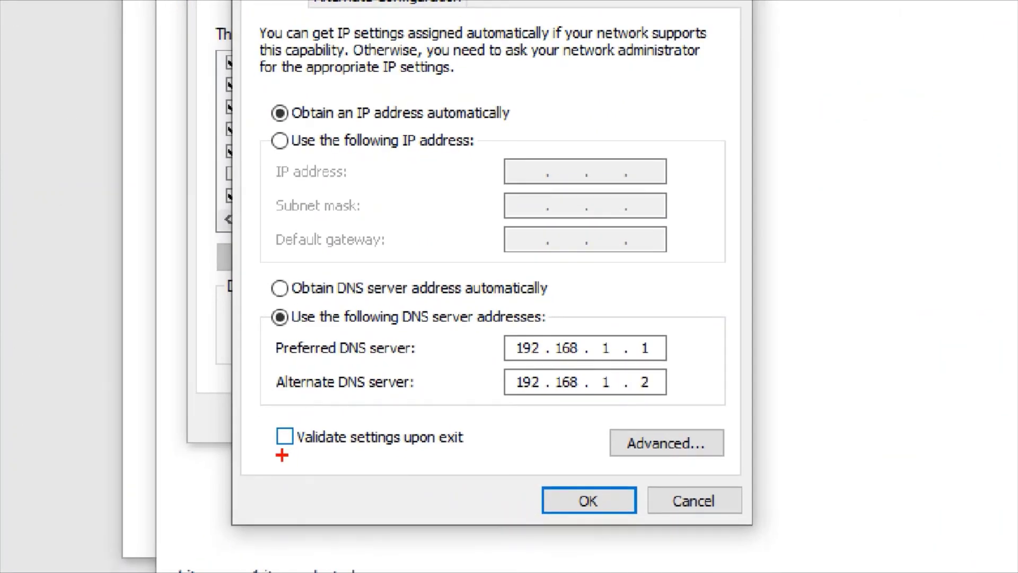
{"action": "left_click_drag", "start_coordinate": [285, 453], "coordinate": [304, 454]}
{"action": "key", "text": "Escape"}
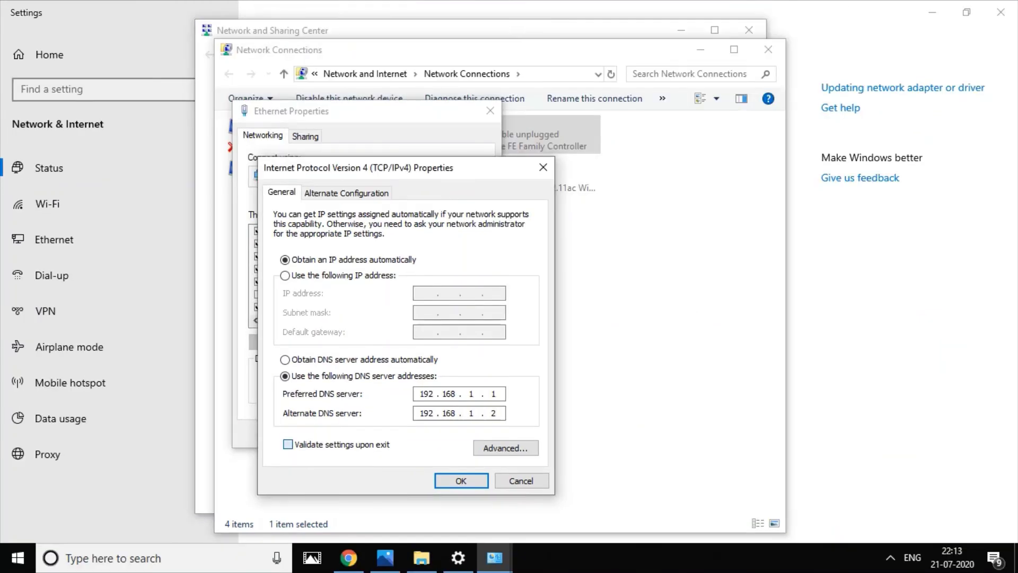